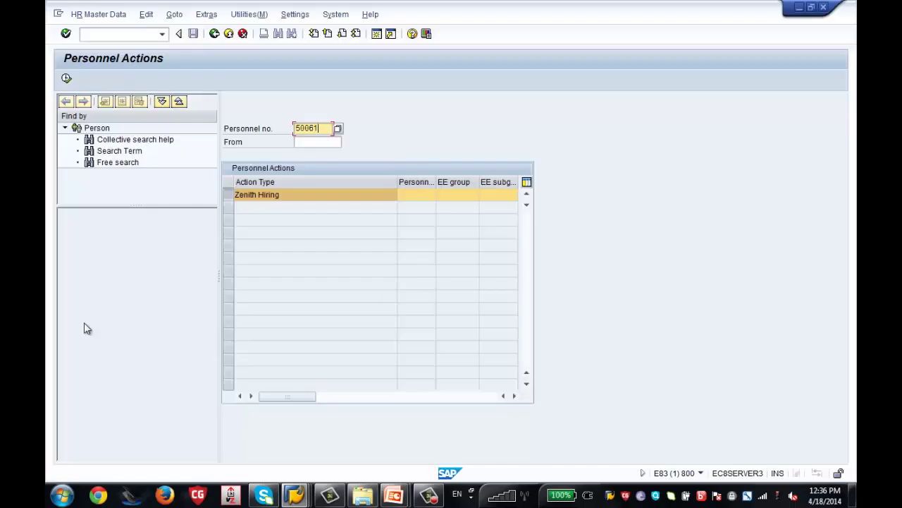
Step: Launch the customizing transaction with /nspro to reach Customizing: Execute Project
{"action": "left_click", "coordinate": [103, 35]}
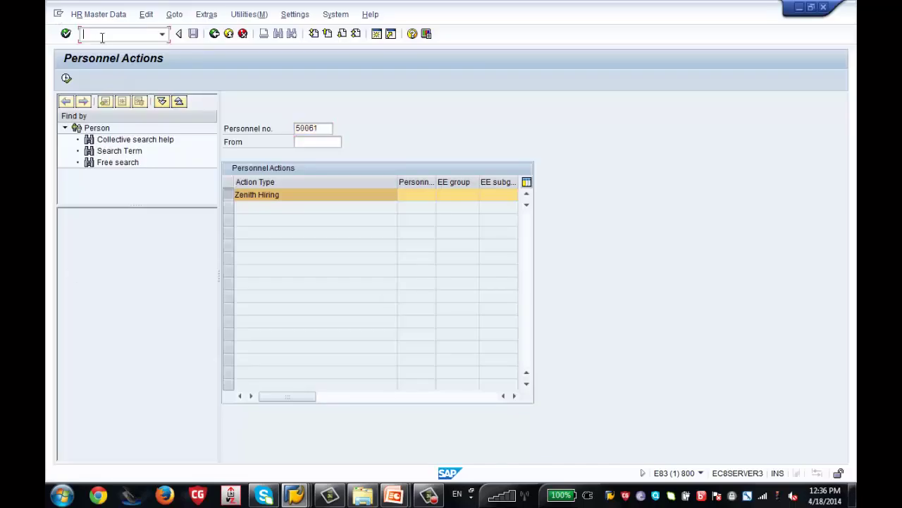
{"action": "type", "text": "/nspro"}
{"action": "key", "text": "Return"}
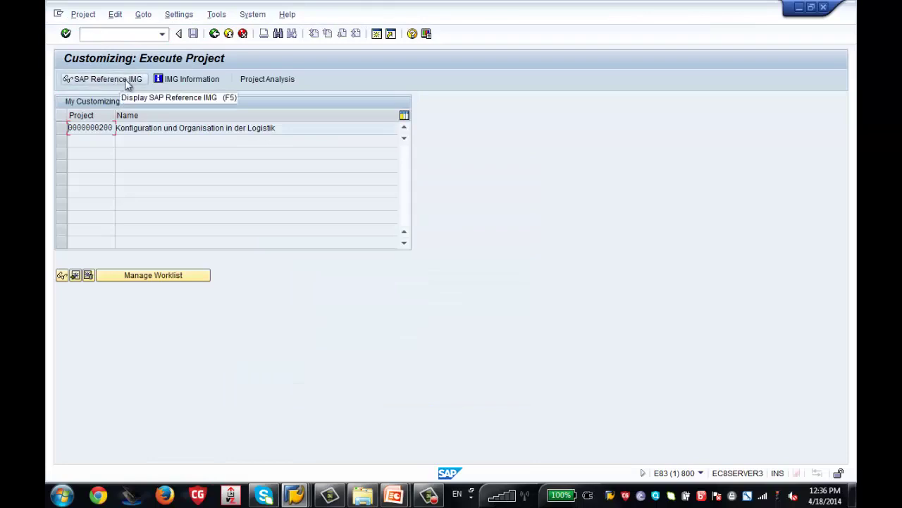
Step: In the SAP Reference IMG, expand Personnel Management > Personnel Administration > Personal Data
{"action": "left_click", "coordinate": [114, 81]}
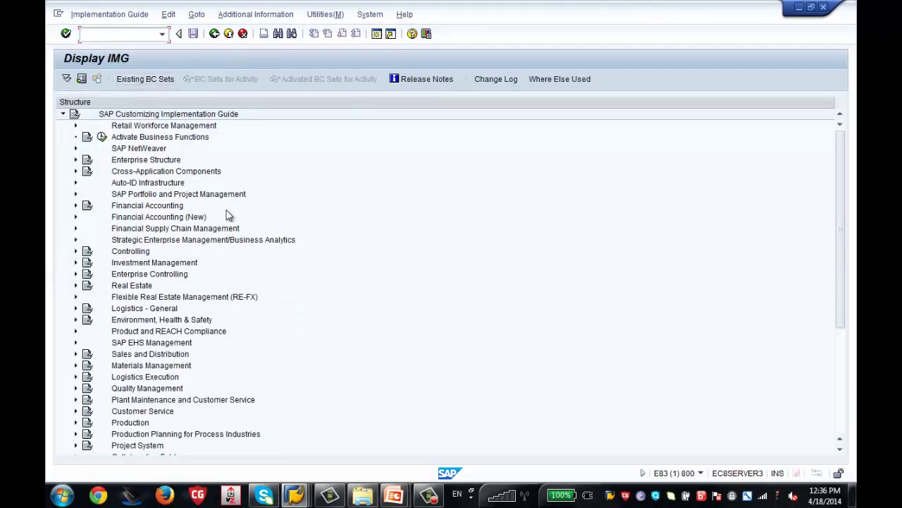
{"action": "scroll", "coordinate": [842, 383], "scroll_direction": "down", "scroll_amount": 5}
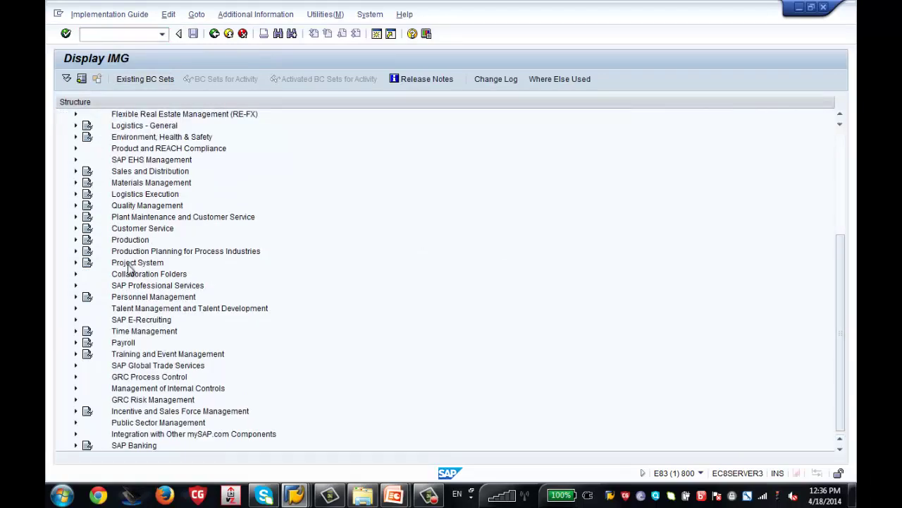
{"action": "left_click", "coordinate": [132, 300]}
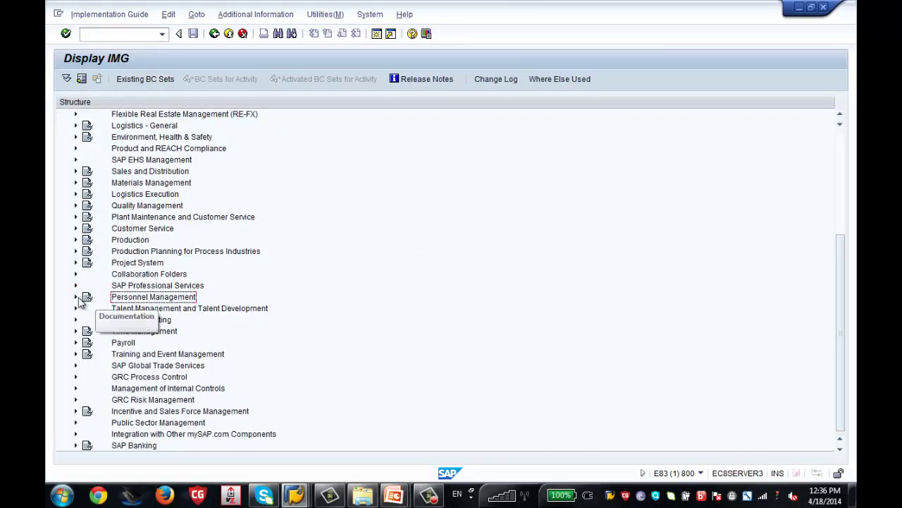
{"action": "left_click", "coordinate": [77, 298]}
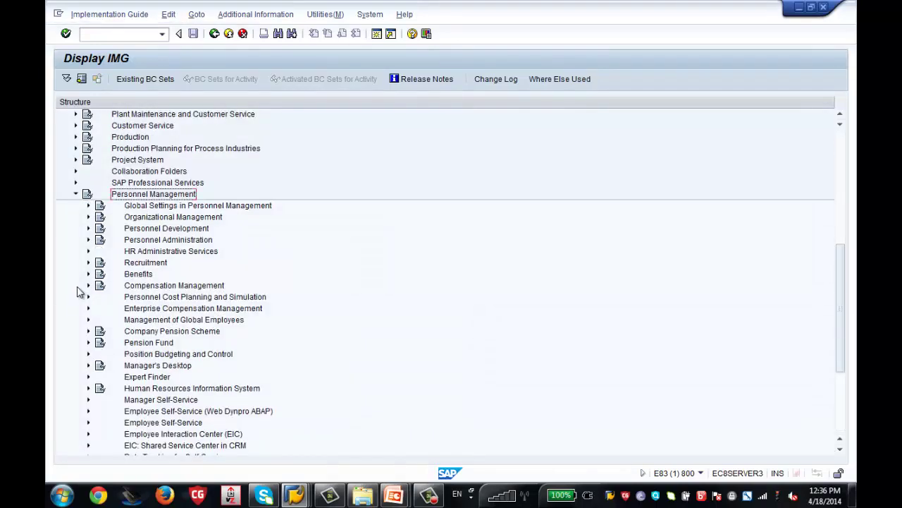
{"action": "left_click", "coordinate": [139, 243]}
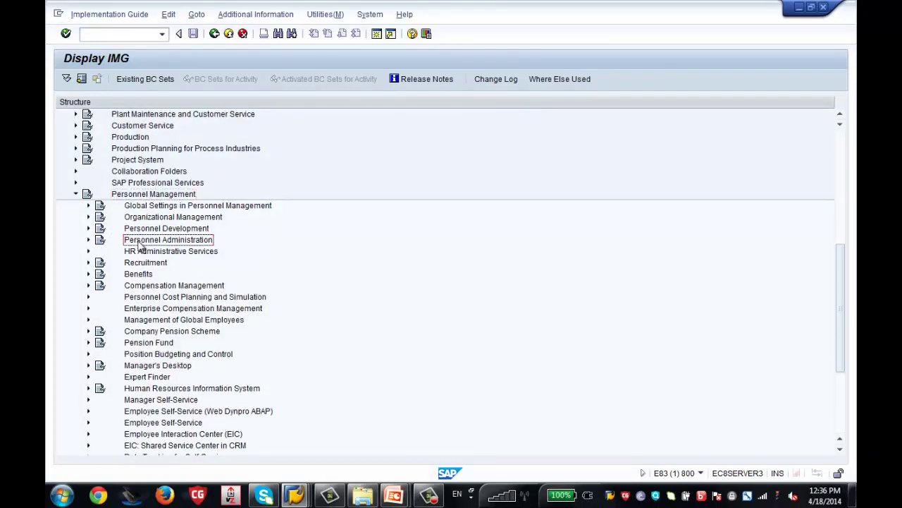
{"action": "left_click", "coordinate": [89, 240]}
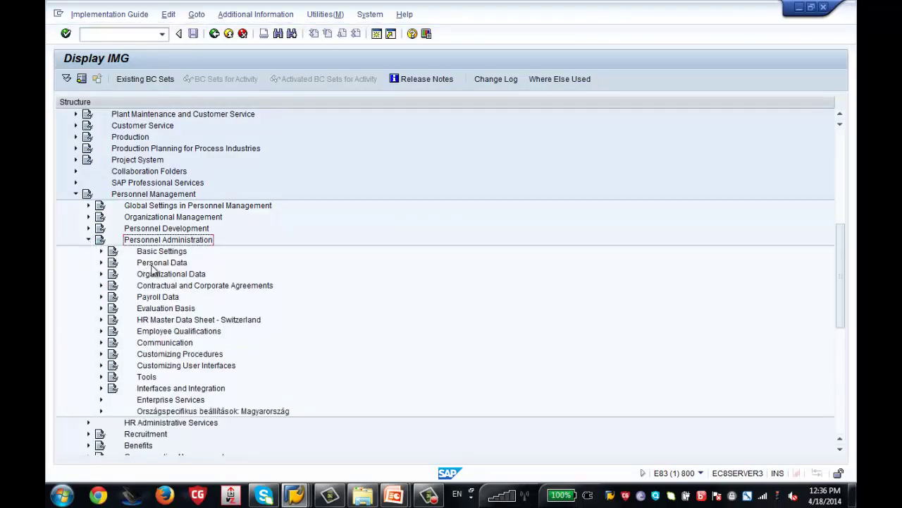
{"action": "left_click", "coordinate": [151, 266]}
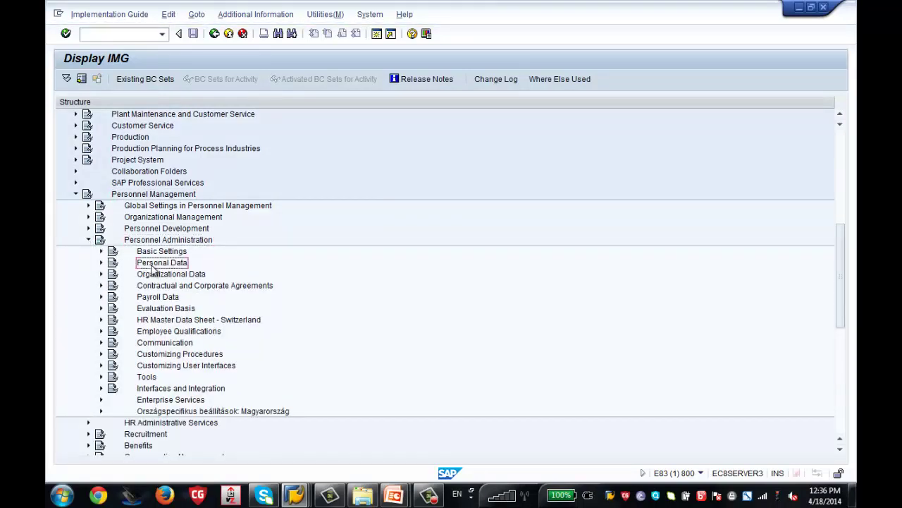
{"action": "left_click", "coordinate": [101, 263]}
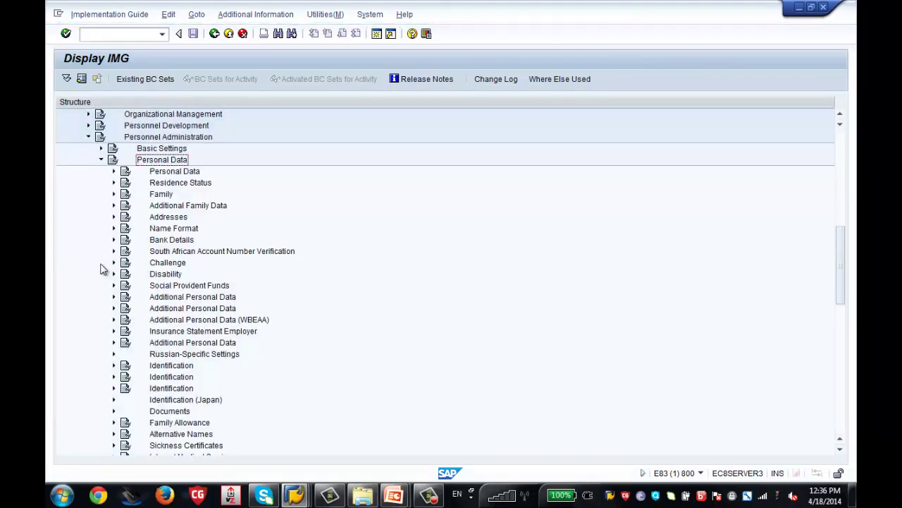
Step: Review the Personal Data, Family, Addresses and Bank Details nodes, then expand the Personal Data sub-item's activities
{"action": "left_click", "coordinate": [190, 173]}
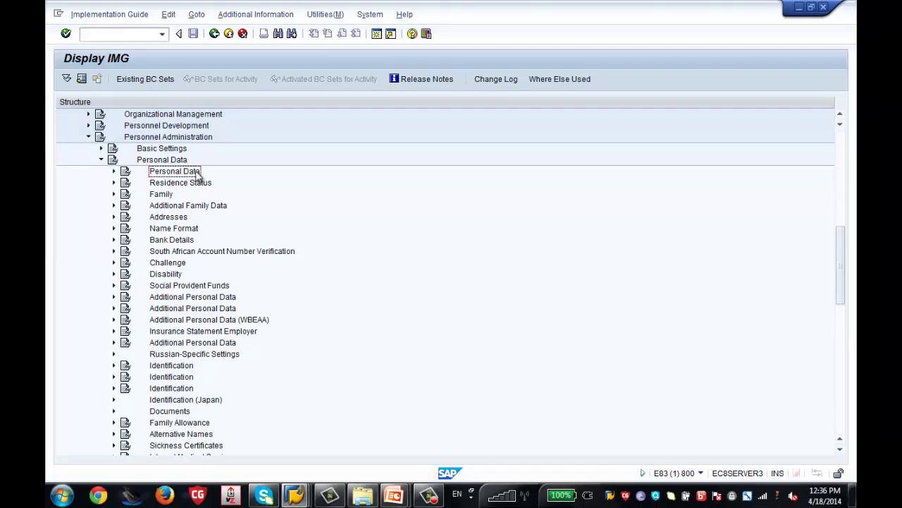
{"action": "left_click", "coordinate": [166, 196]}
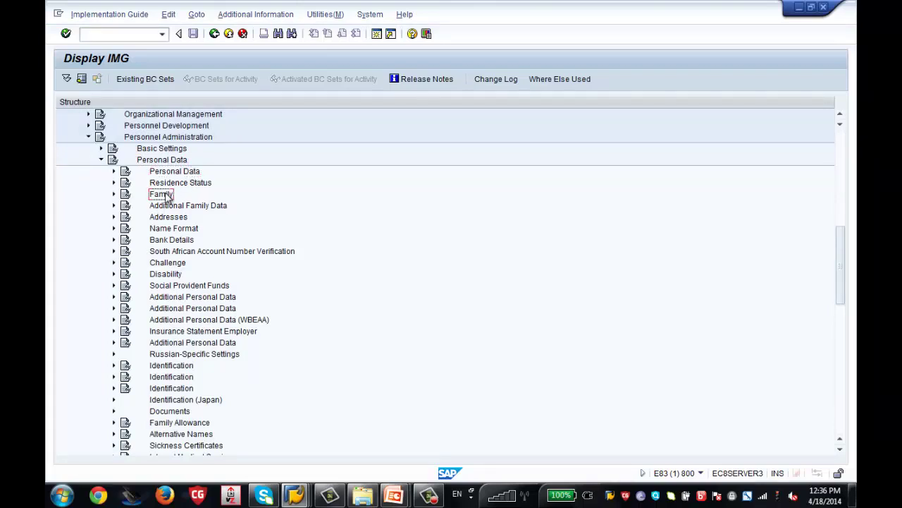
{"action": "left_click", "coordinate": [172, 221]}
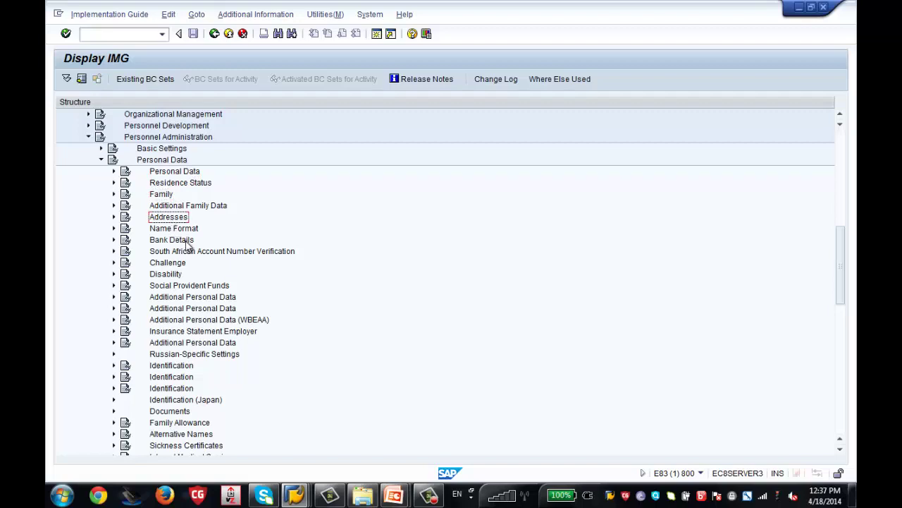
{"action": "left_click", "coordinate": [186, 241]}
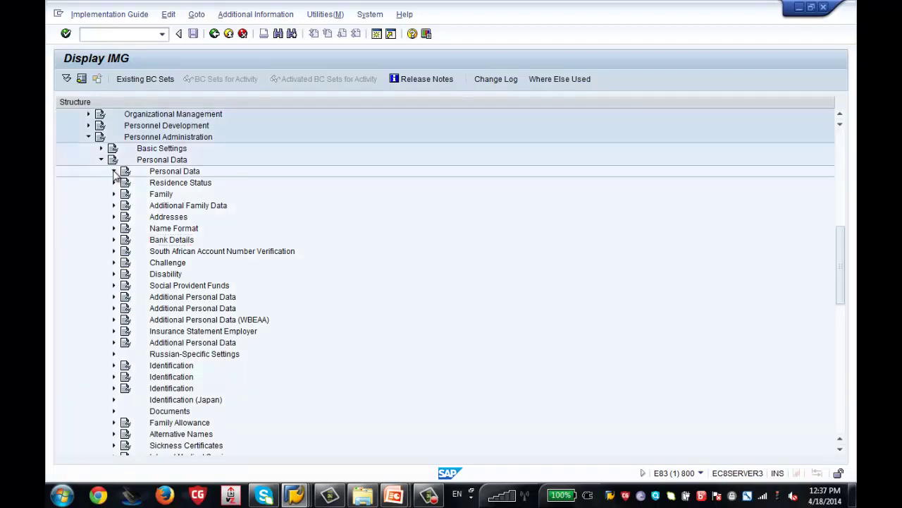
{"action": "left_click", "coordinate": [114, 173]}
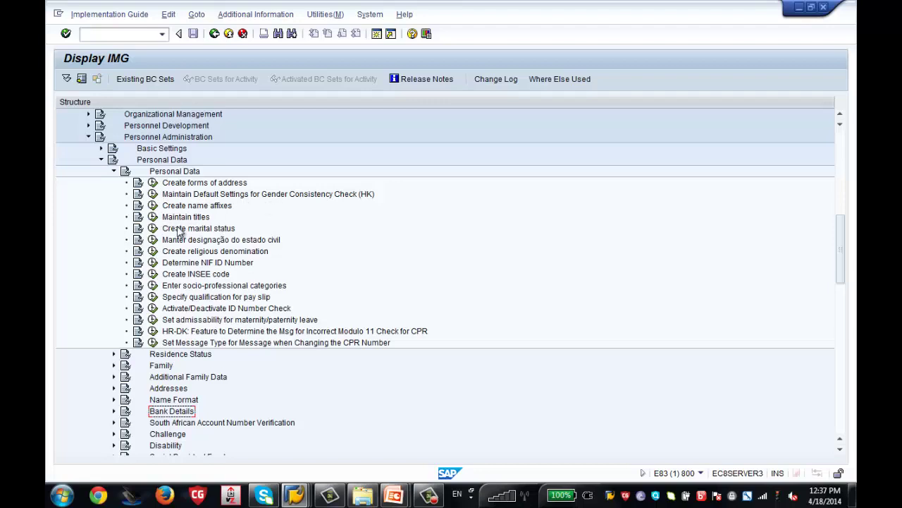
Step: Run Create forms of address and start a new Title Keys entry with key 4
{"action": "left_click", "coordinate": [153, 183]}
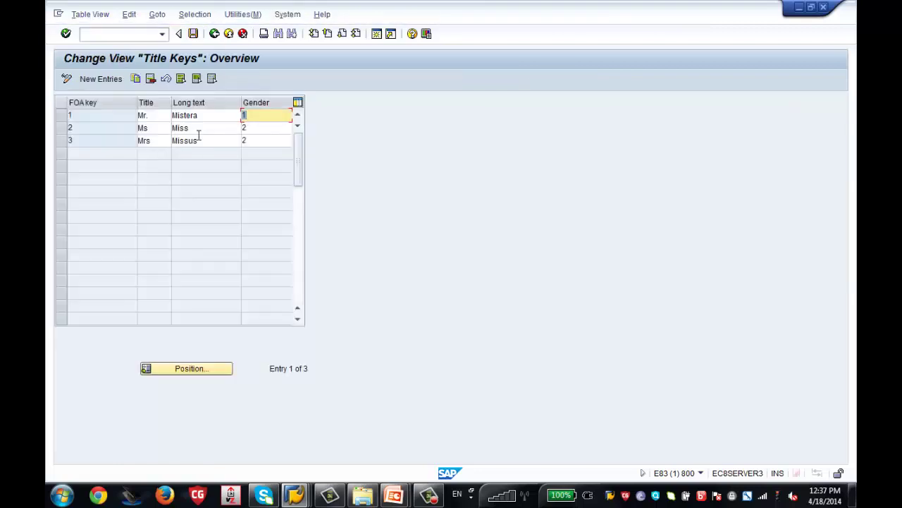
{"action": "left_click", "coordinate": [99, 79]}
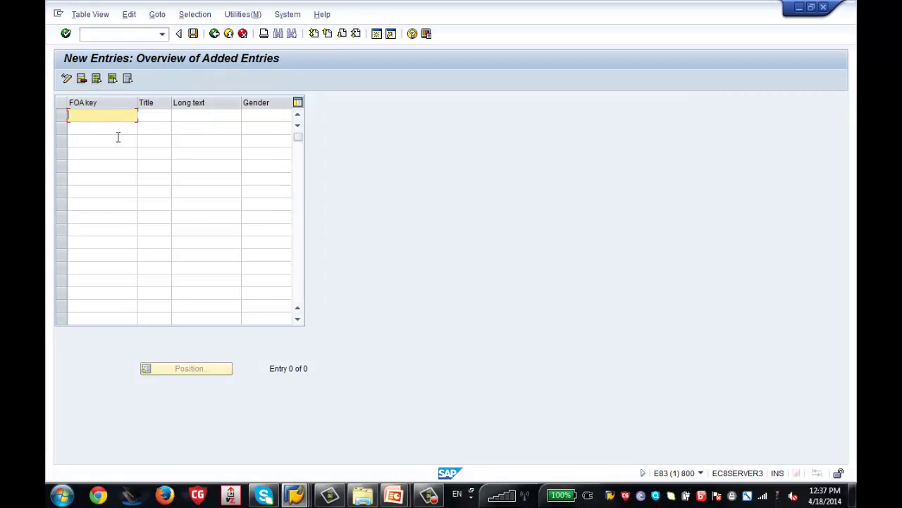
{"action": "type", "text": "4"}
{"action": "key", "text": "Tab"}
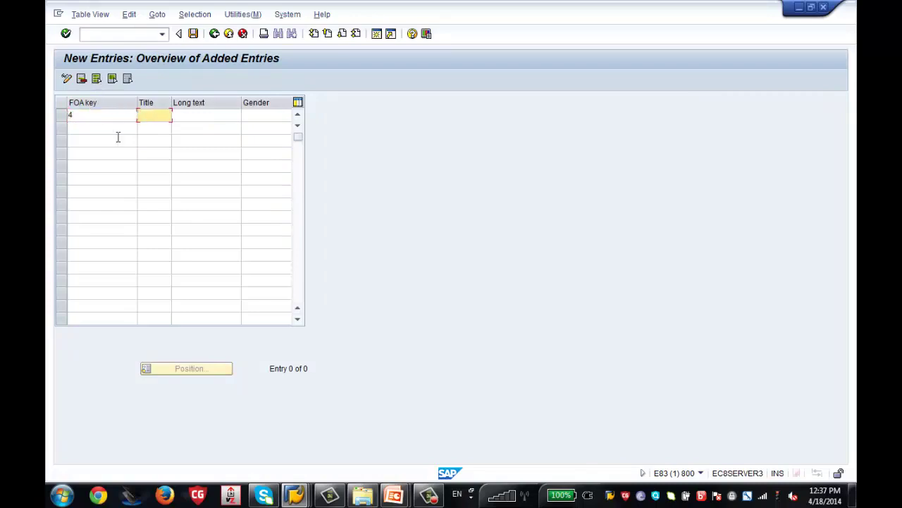
{"action": "type", "text": "MRS"}
{"action": "key", "text": "BackSpace"}
{"action": "key", "text": "BackSpace"}
{"action": "key", "text": "BackSpace"}
{"action": "left_click", "coordinate": [214, 34]}
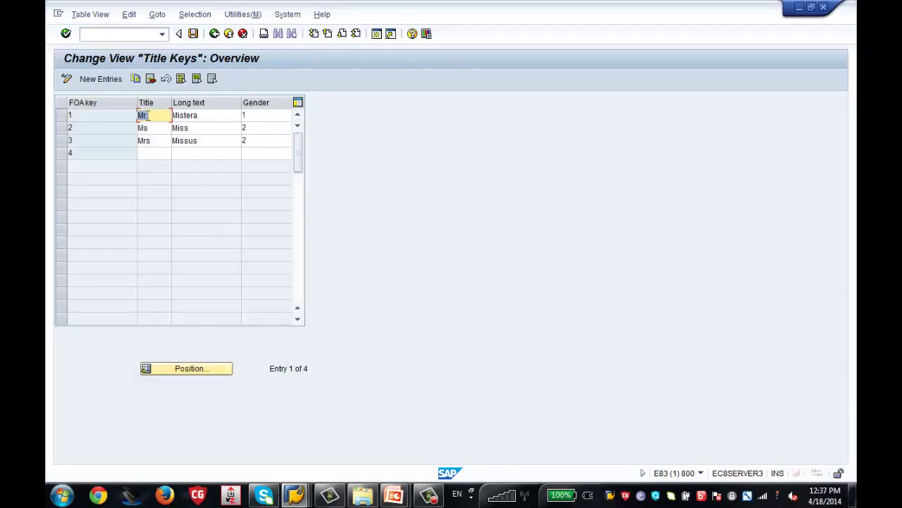
Step: Give entry 4 the title MSS and show help for valid Gender Key values
{"action": "left_click", "coordinate": [156, 153]}
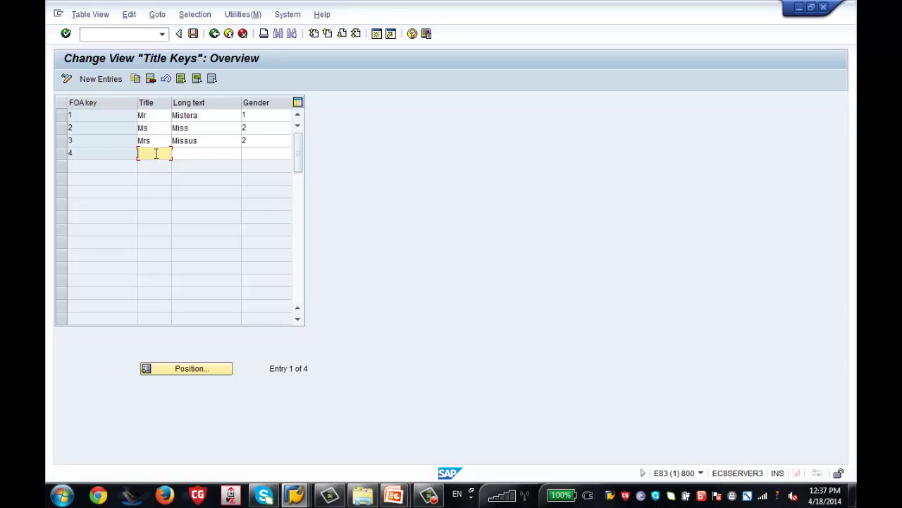
{"action": "type", "text": "MSS"}
{"action": "left_click", "coordinate": [216, 158]}
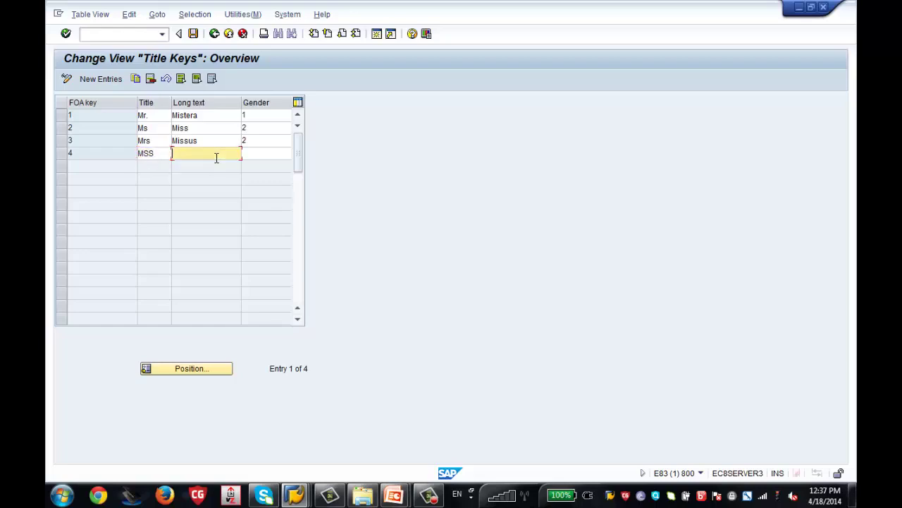
{"action": "left_click", "coordinate": [250, 159]}
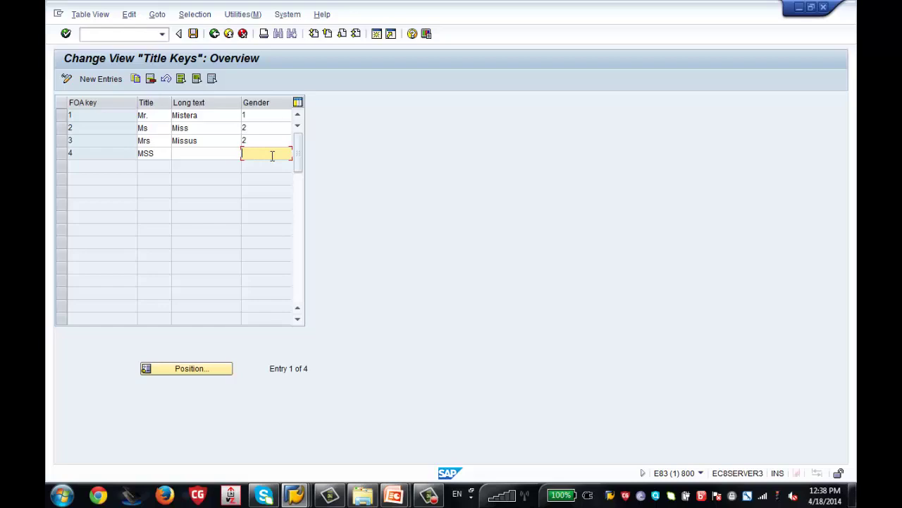
{"action": "type", "text": "F"}
{"action": "key", "text": "BackSpace"}
{"action": "key", "text": "F1"}
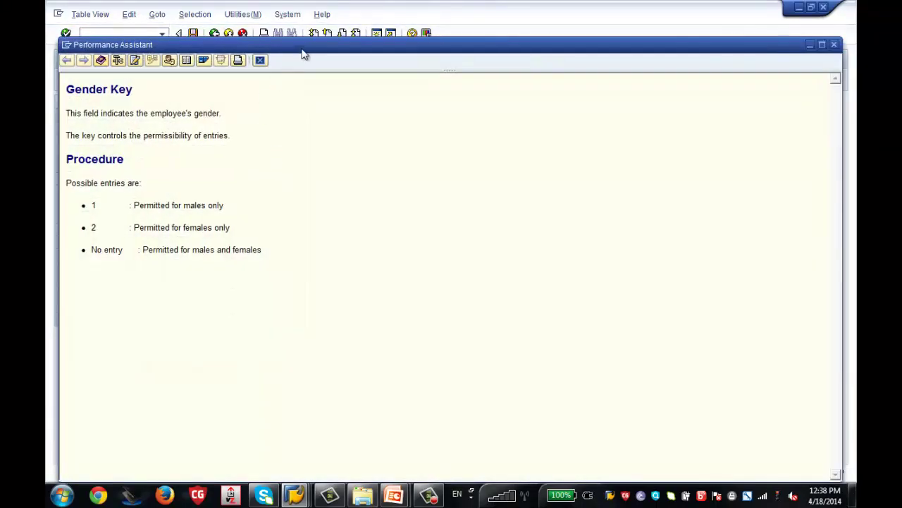
Step: Close the Gender Key help and set entry 4's gender to 2
{"action": "left_click_drag", "start_coordinate": [313, 50], "coordinate": [600, 20]}
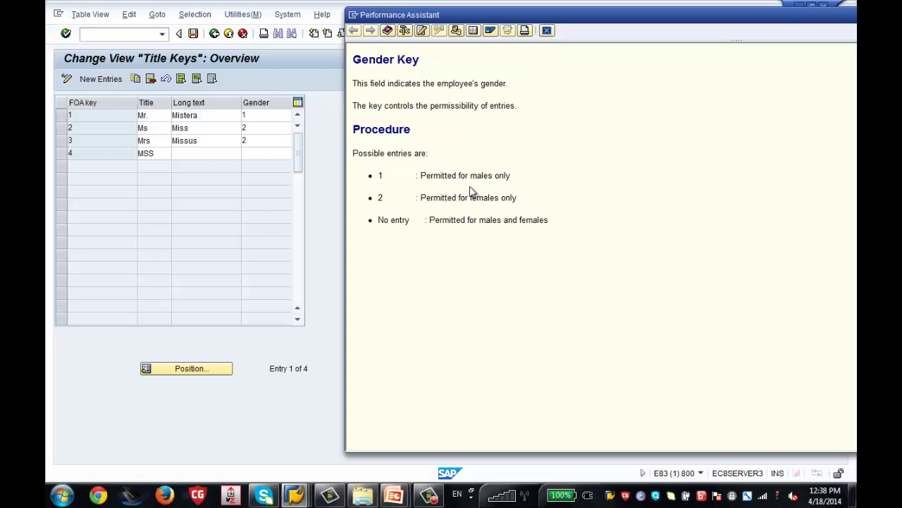
{"action": "left_click", "coordinate": [547, 31]}
{"action": "type", "text": "2"}
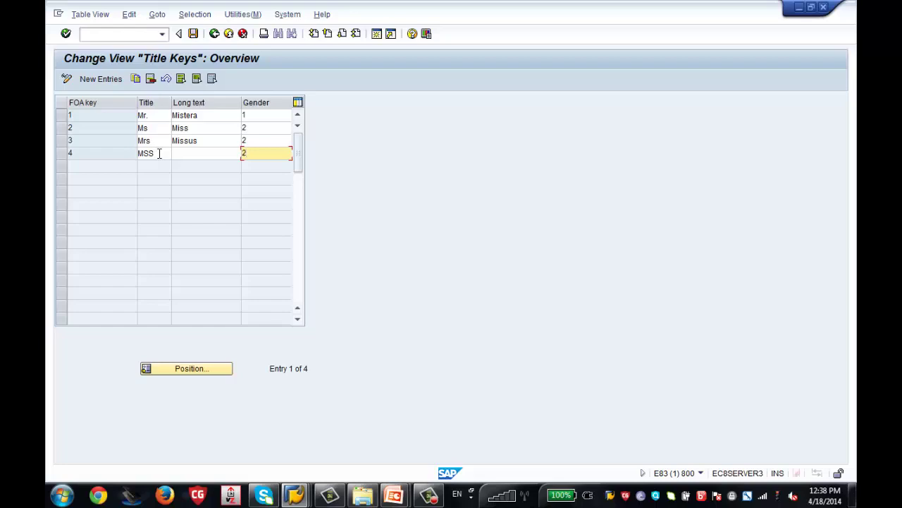
Step: Save the MSS title entry under a customizing request and return to the IMG tree
{"action": "left_click", "coordinate": [194, 35]}
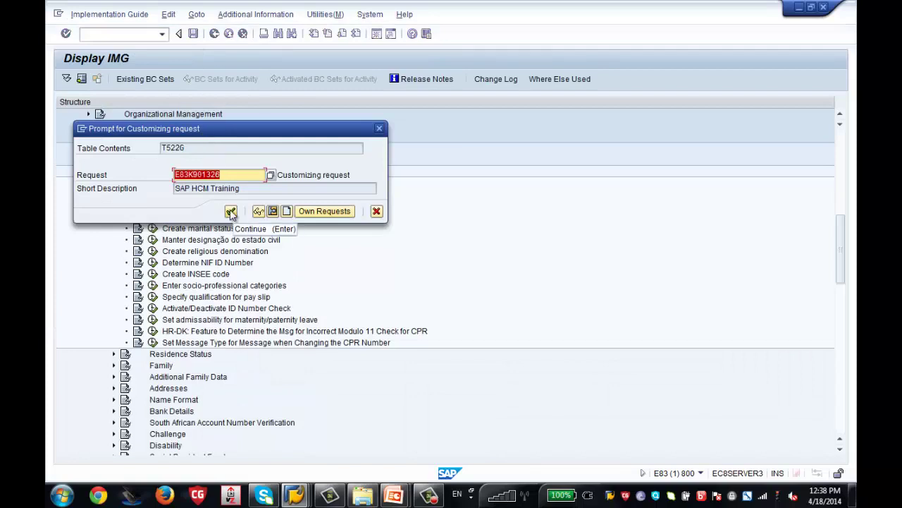
{"action": "left_click", "coordinate": [231, 212]}
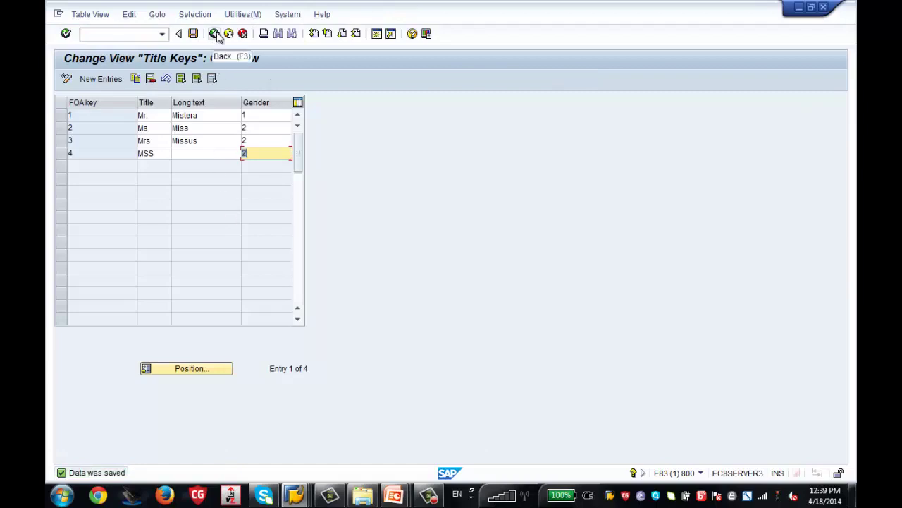
{"action": "left_click", "coordinate": [215, 33]}
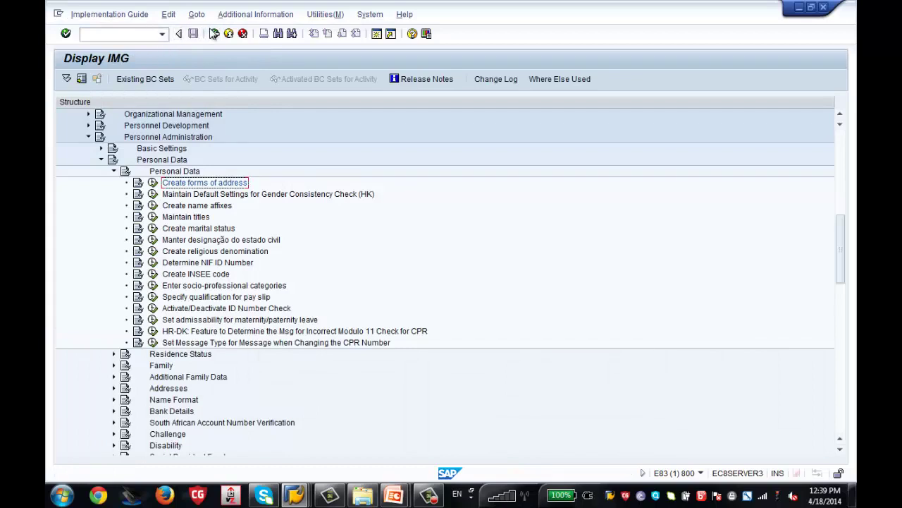
Step: Open PA30 and load the employee chosen from the personnel number history
{"action": "left_click", "coordinate": [146, 32]}
{"action": "type", "text": "/npa30"}
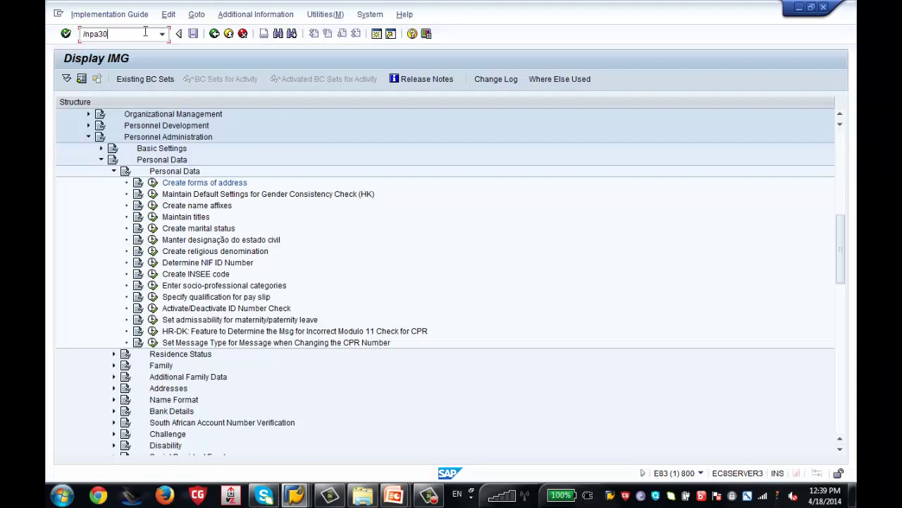
{"action": "key", "text": "Return"}
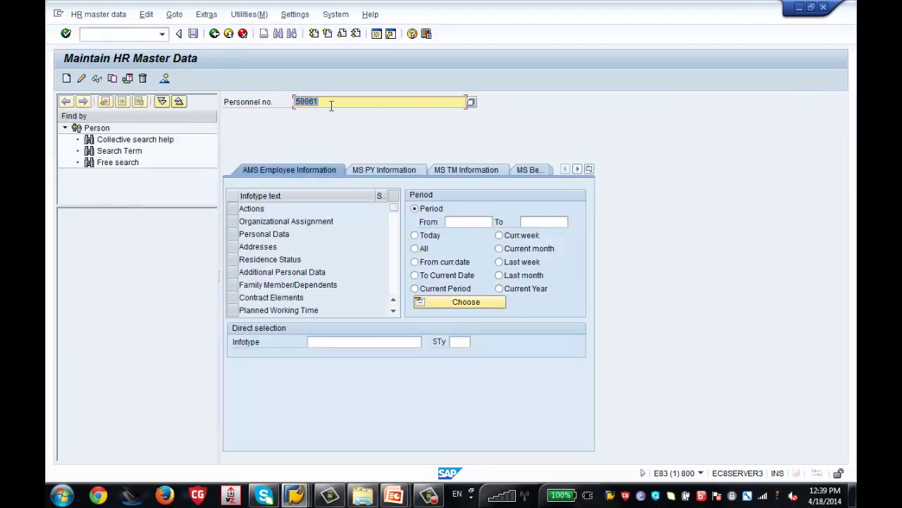
{"action": "key", "text": "BackSpace"}
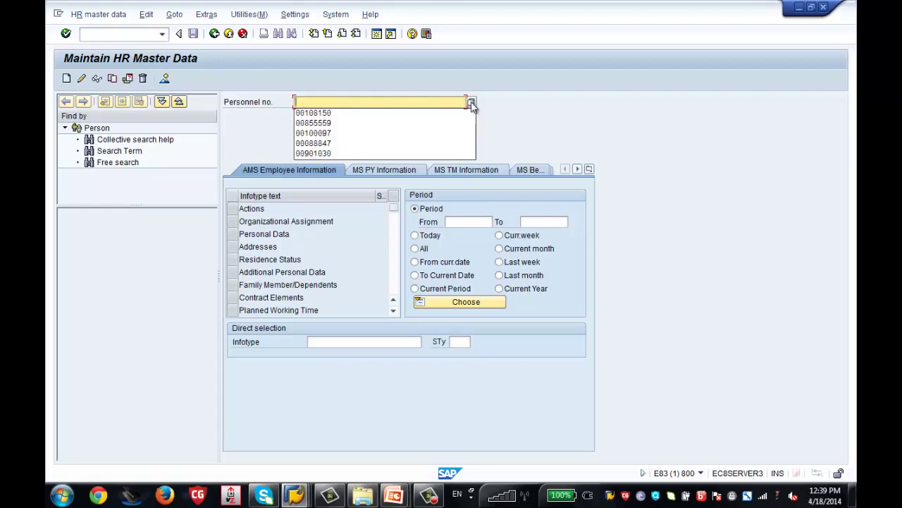
{"action": "left_click", "coordinate": [350, 119]}
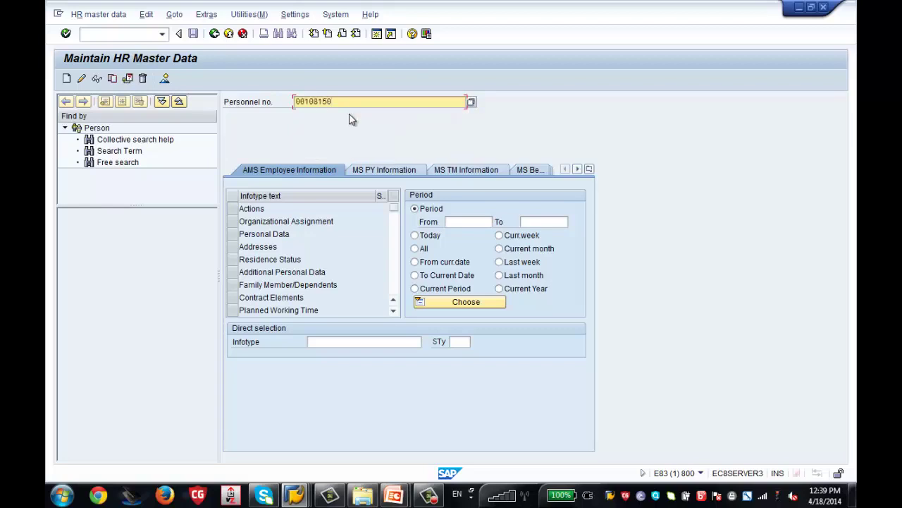
{"action": "key", "text": "Return"}
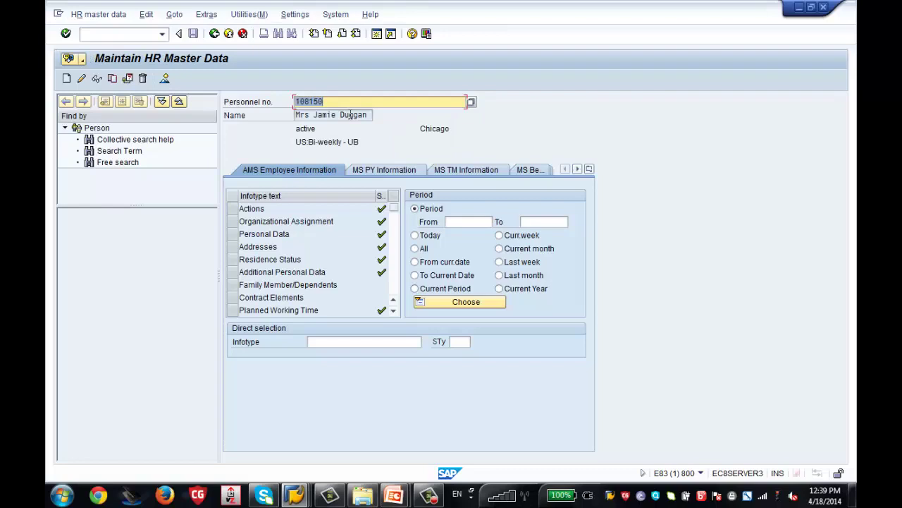
Step: Select infotype 0002 Personal Data and open it in Change mode
{"action": "left_click", "coordinate": [353, 343]}
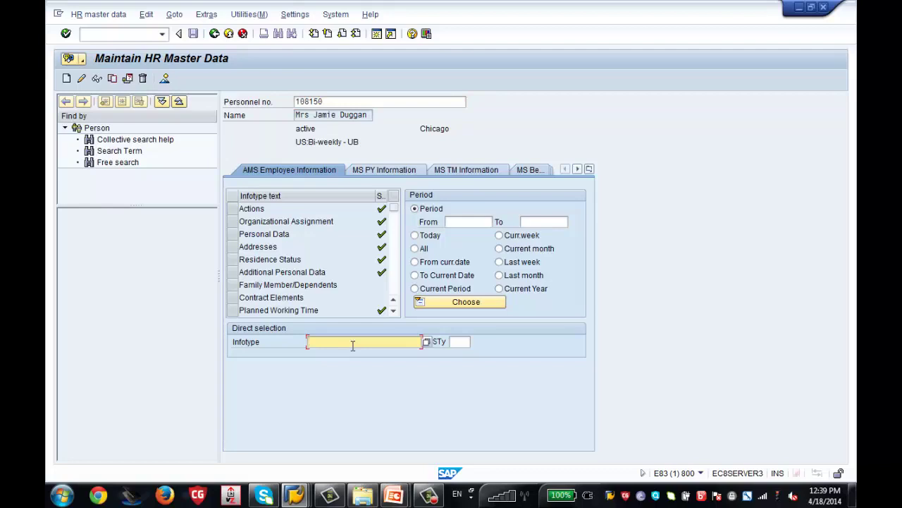
{"action": "type", "text": "002"}
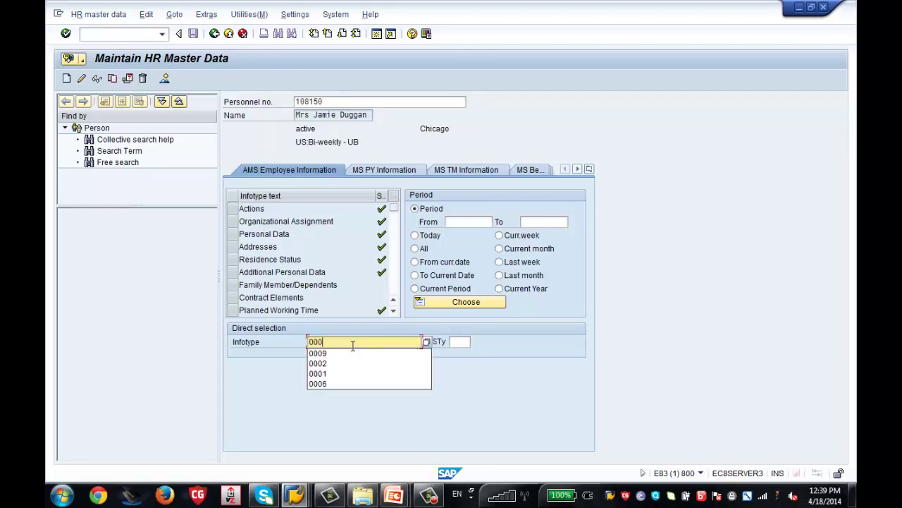
{"action": "left_click", "coordinate": [237, 234]}
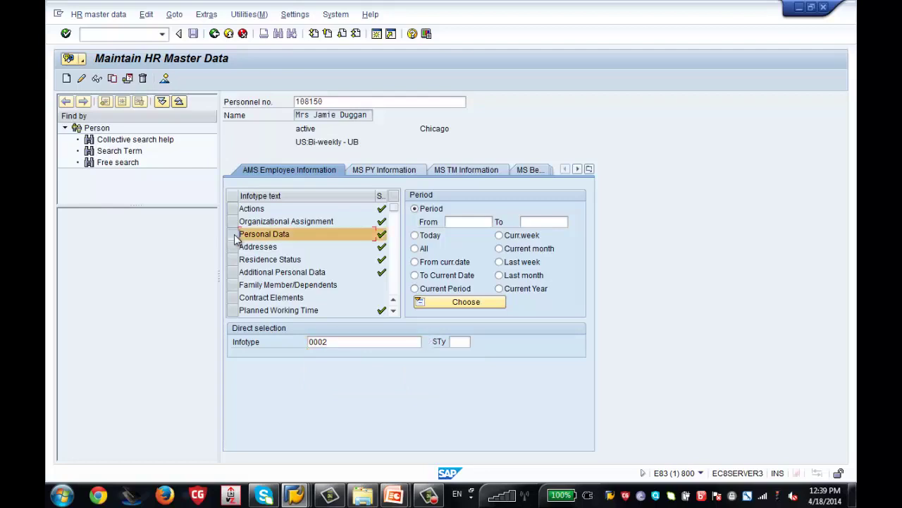
{"action": "left_click", "coordinate": [332, 342]}
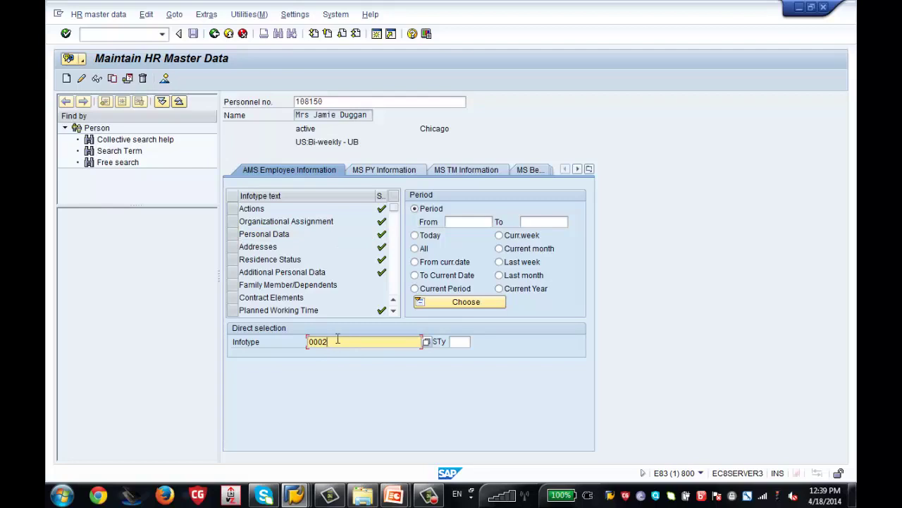
{"action": "key", "text": "Return"}
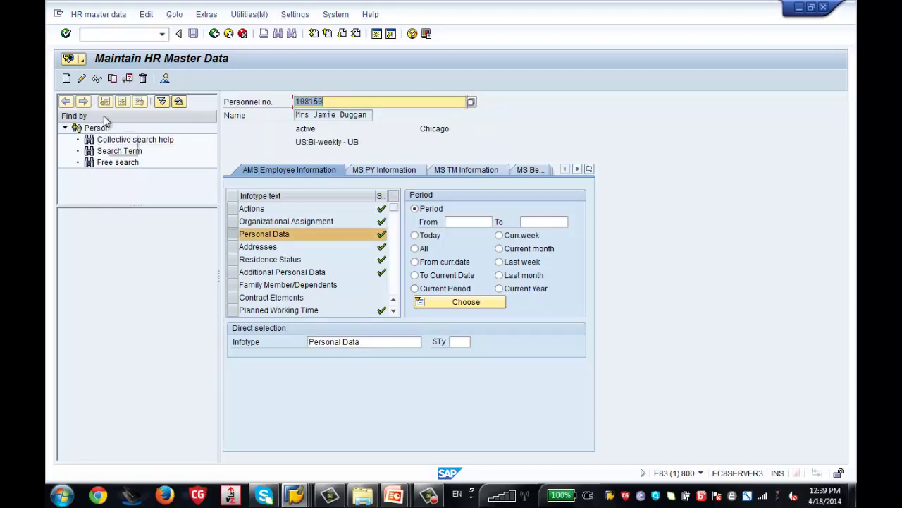
{"action": "left_click", "coordinate": [82, 79]}
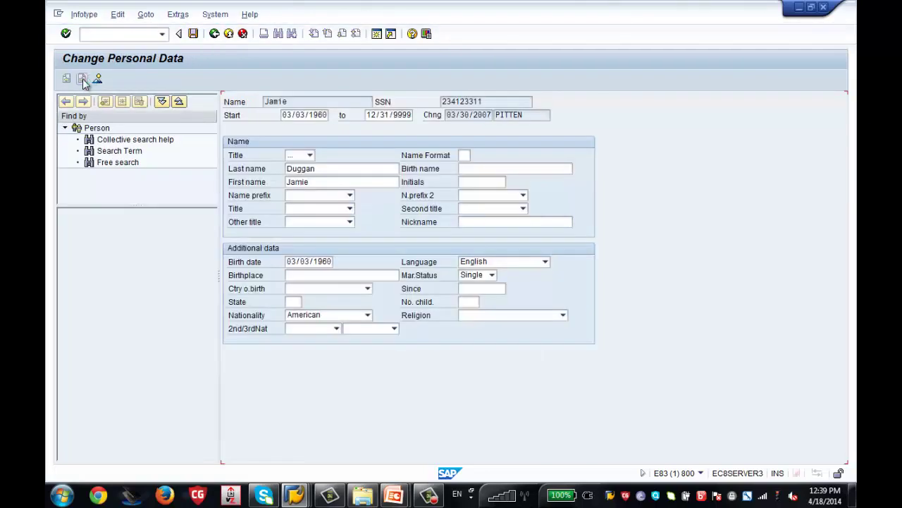
Step: Inspect the Title and Mar.Status lists, keeping Ms and Single, and leave without saving
{"action": "left_click", "coordinate": [309, 157]}
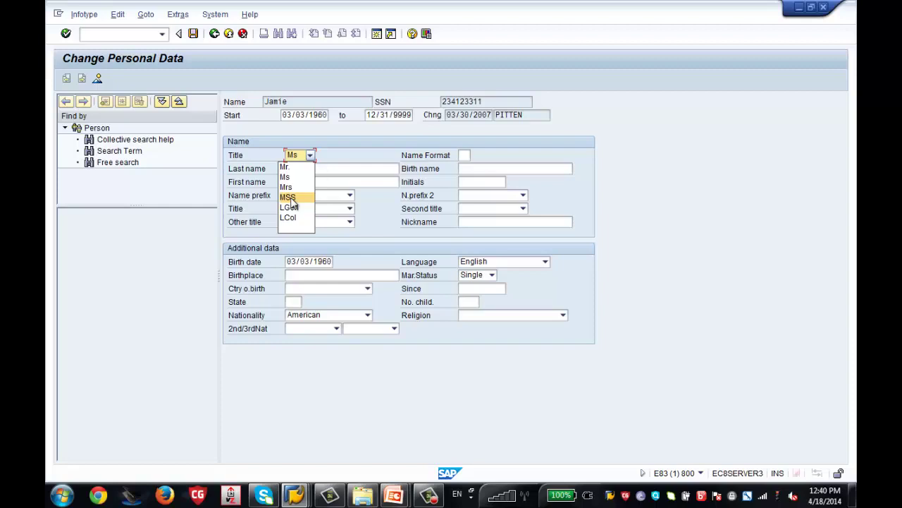
{"action": "left_click", "coordinate": [492, 276]}
{"action": "left_click", "coordinate": [492, 277]}
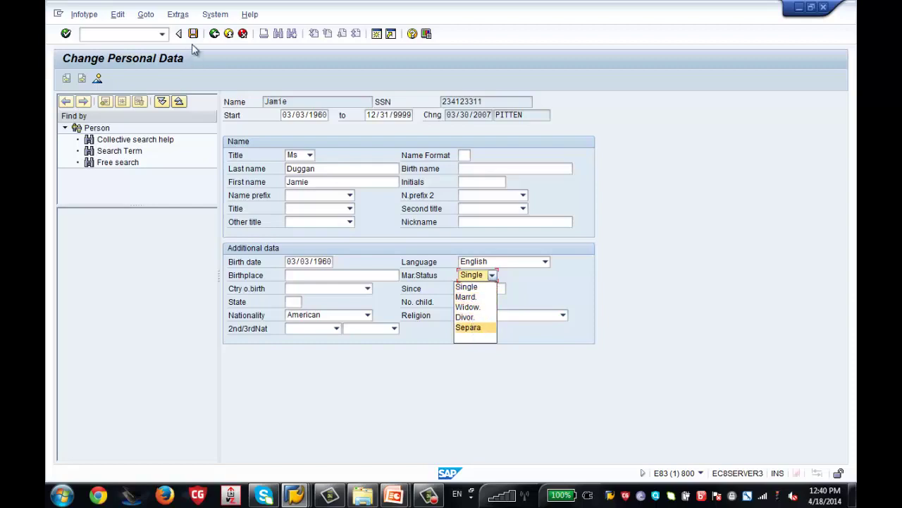
{"action": "left_click", "coordinate": [213, 35]}
{"action": "left_click", "coordinate": [213, 35]}
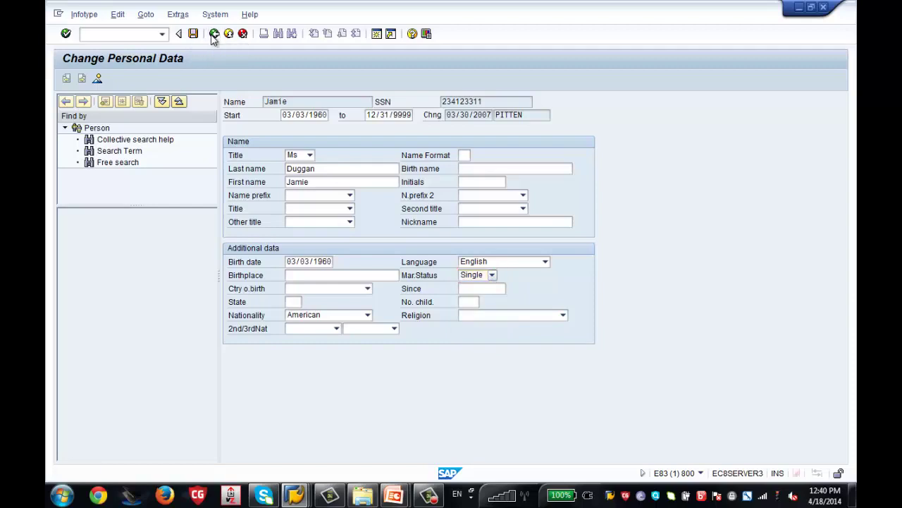
{"action": "left_click", "coordinate": [213, 35]}
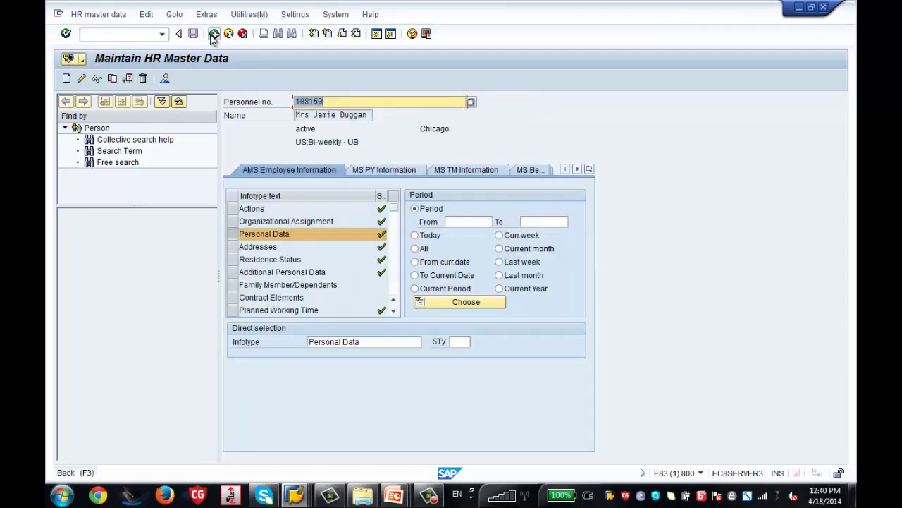
Step: Run SPRO, open the SAP Reference IMG and expand Personnel Management
{"action": "left_click", "coordinate": [155, 36]}
{"action": "type", "text": "spro"}
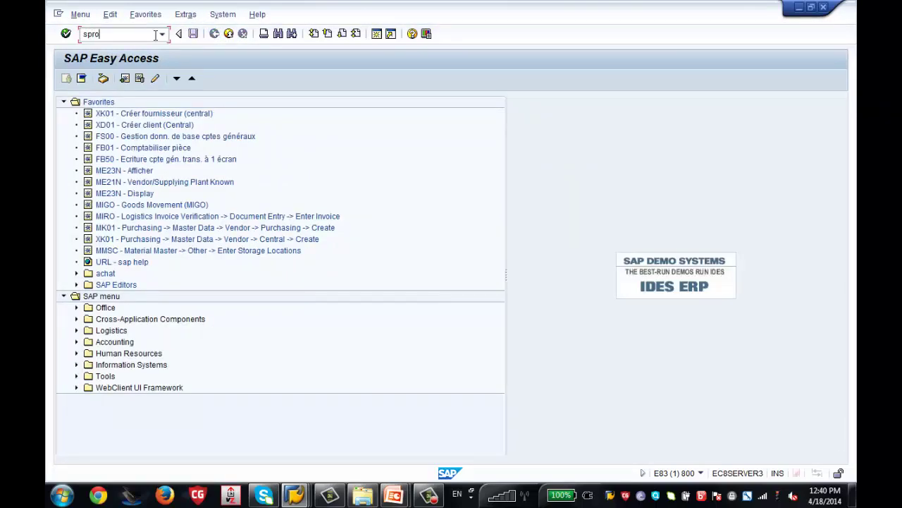
{"action": "key", "text": "Return"}
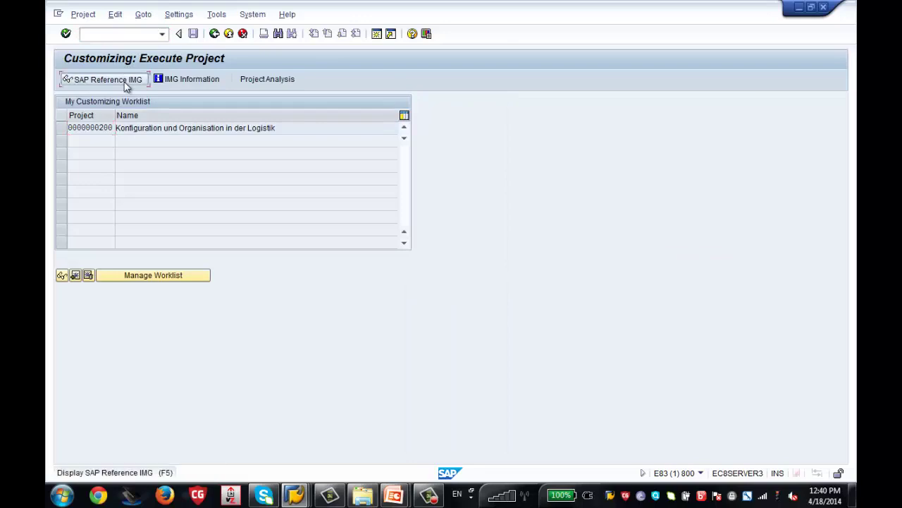
{"action": "left_click", "coordinate": [125, 81]}
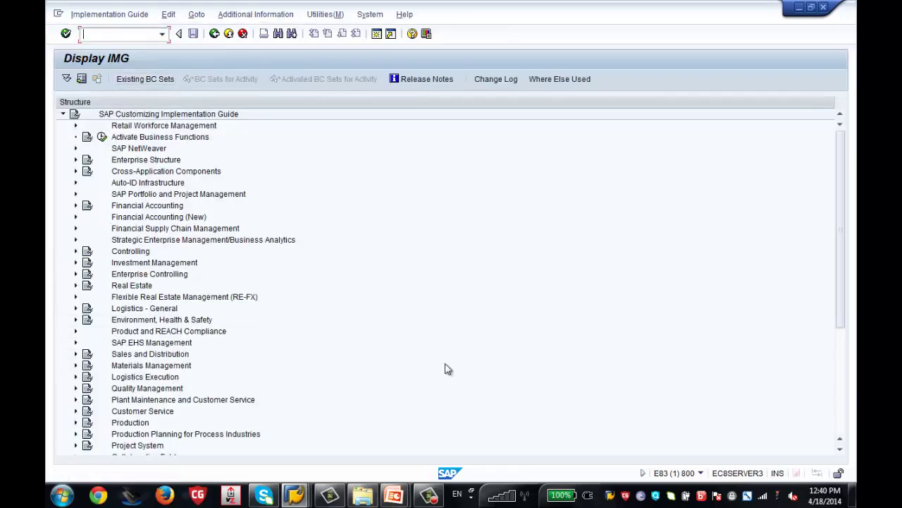
{"action": "left_click", "coordinate": [840, 372]}
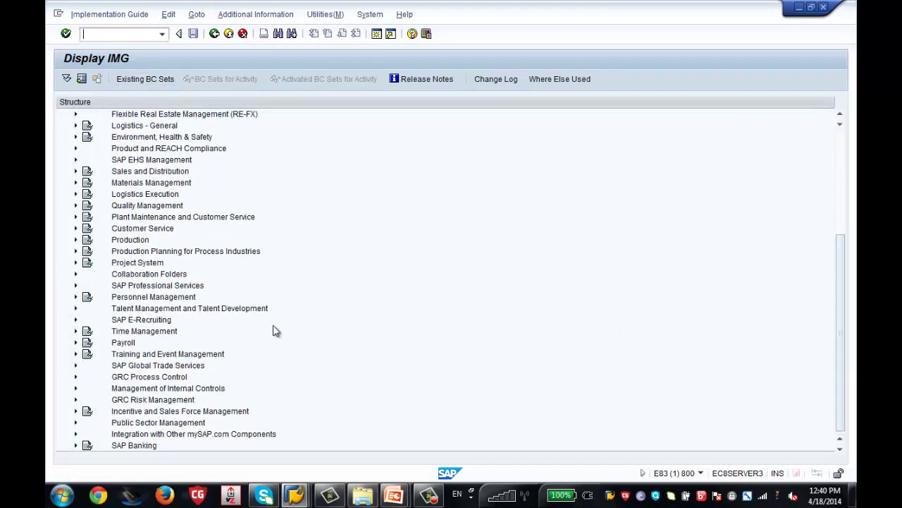
{"action": "left_click", "coordinate": [118, 299]}
{"action": "left_click", "coordinate": [76, 297]}
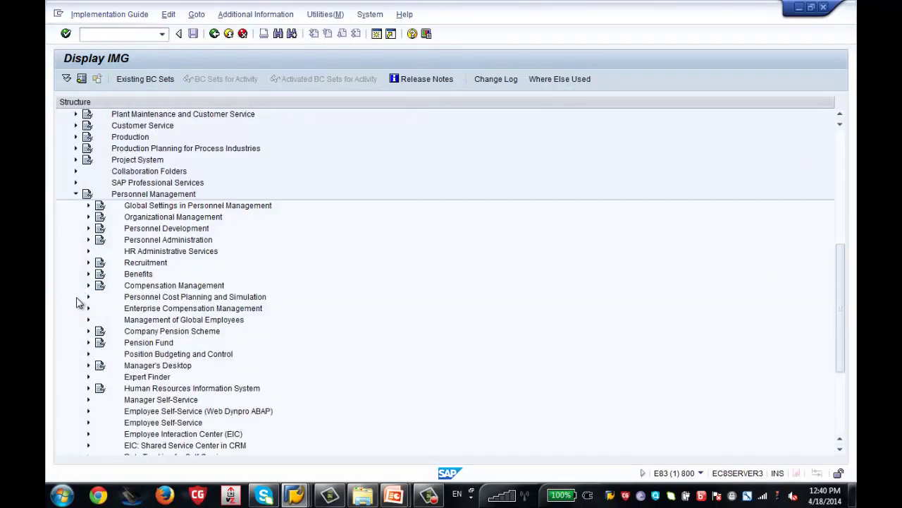
Step: Expand Personnel Administration > Personal Data > Personal Data and run Create marital status
{"action": "left_click", "coordinate": [133, 242]}
{"action": "left_click", "coordinate": [88, 240]}
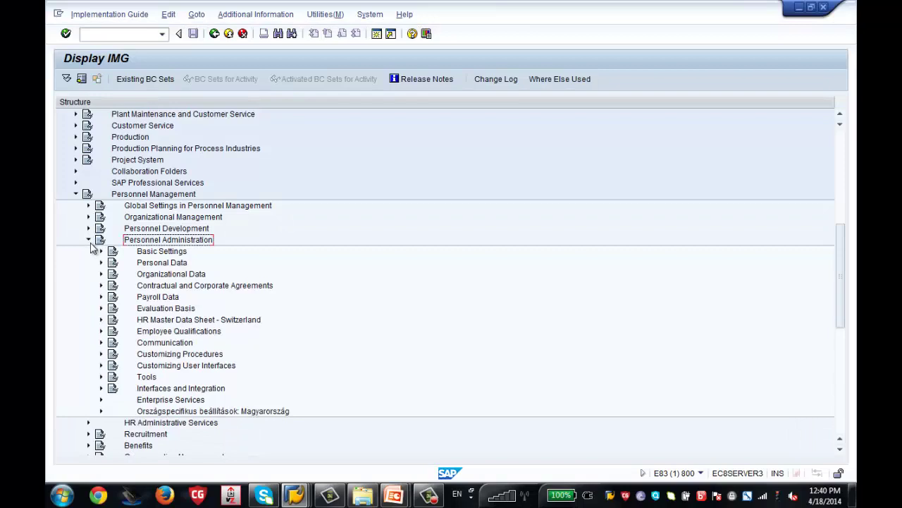
{"action": "left_click", "coordinate": [153, 267]}
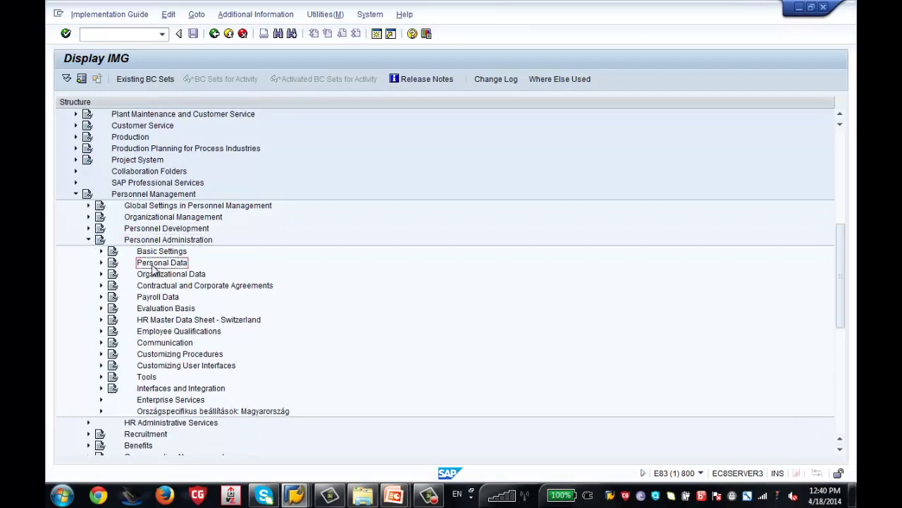
{"action": "left_click", "coordinate": [101, 263]}
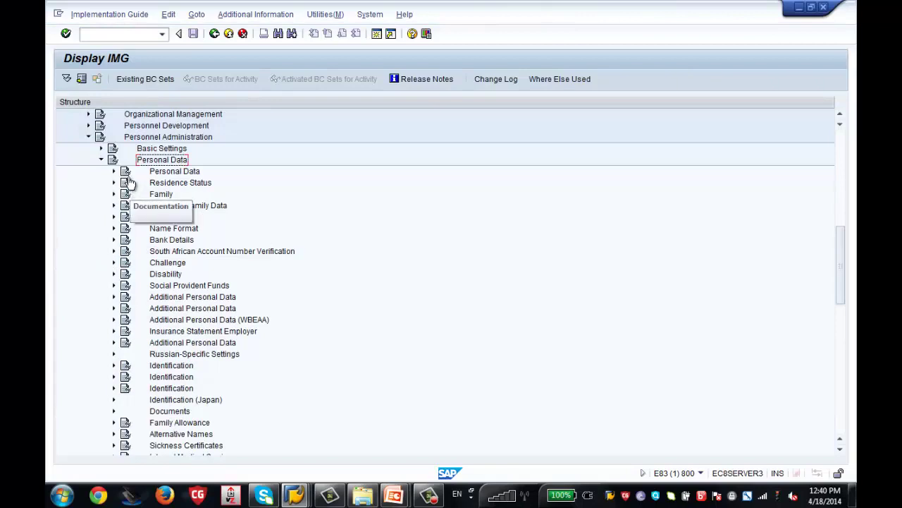
{"action": "left_click", "coordinate": [152, 174]}
{"action": "left_click", "coordinate": [115, 172]}
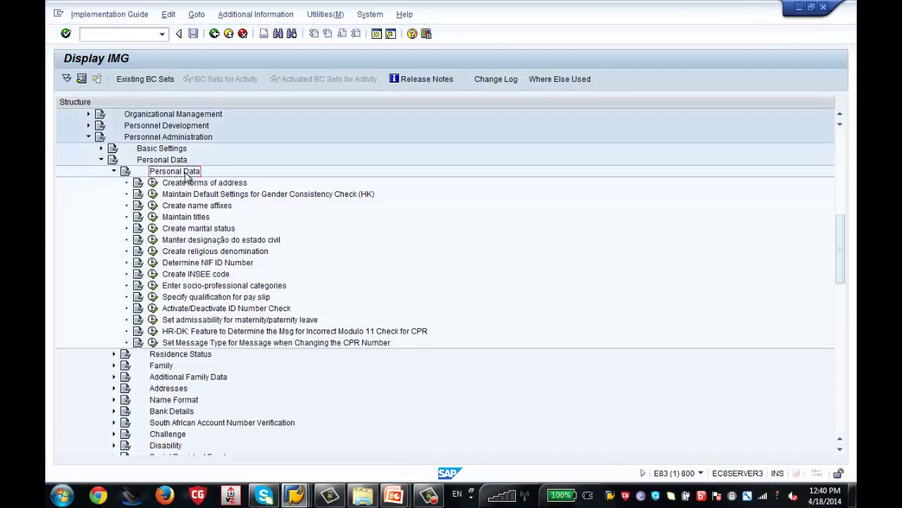
{"action": "left_click", "coordinate": [153, 228]}
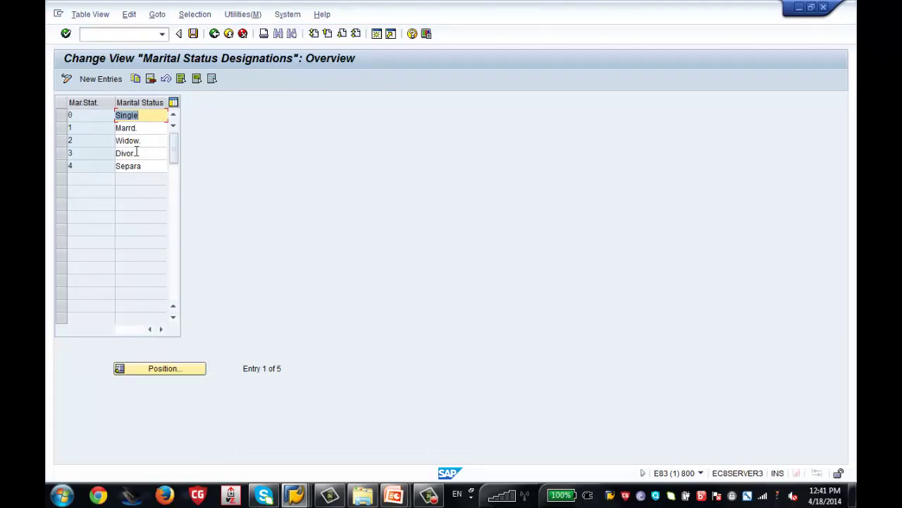
Step: Add a new marital status entry 5 with the designation ZSS TE
{"action": "left_click", "coordinate": [102, 79]}
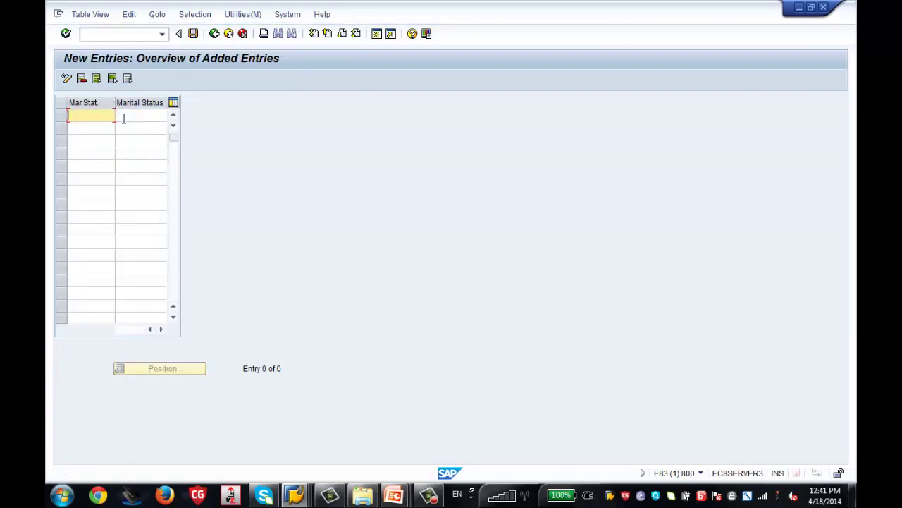
{"action": "type", "text": "5"}
{"action": "left_click", "coordinate": [123, 119]}
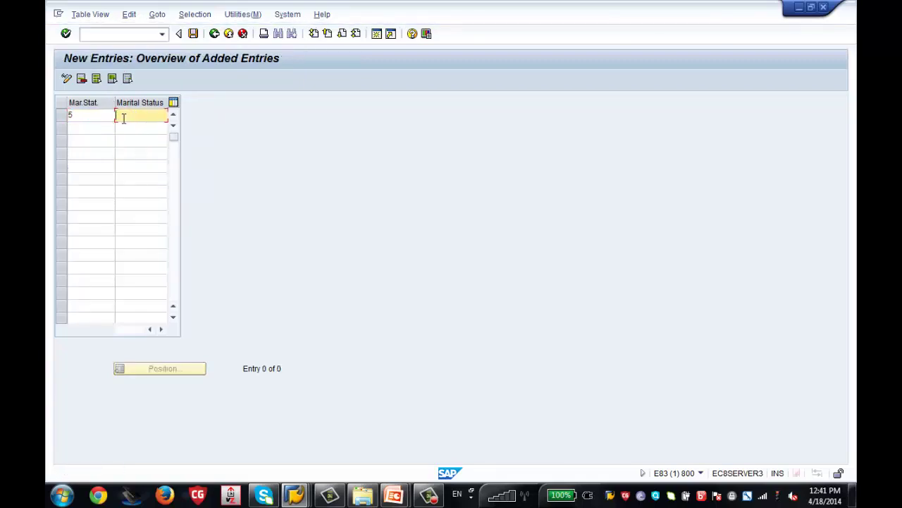
{"action": "type", "text": "TES"}
{"action": "type", "text": "T"}
{"action": "key", "text": "BackSpace"}
{"action": "key", "text": "BackSpace"}
{"action": "key", "text": "BackSpace"}
{"action": "key", "text": "BackSpace"}
{"action": "type", "text": "Zes TE"}
Step: Save the entry under the customizing request and go back to the IMG tree
{"action": "left_click", "coordinate": [193, 35]}
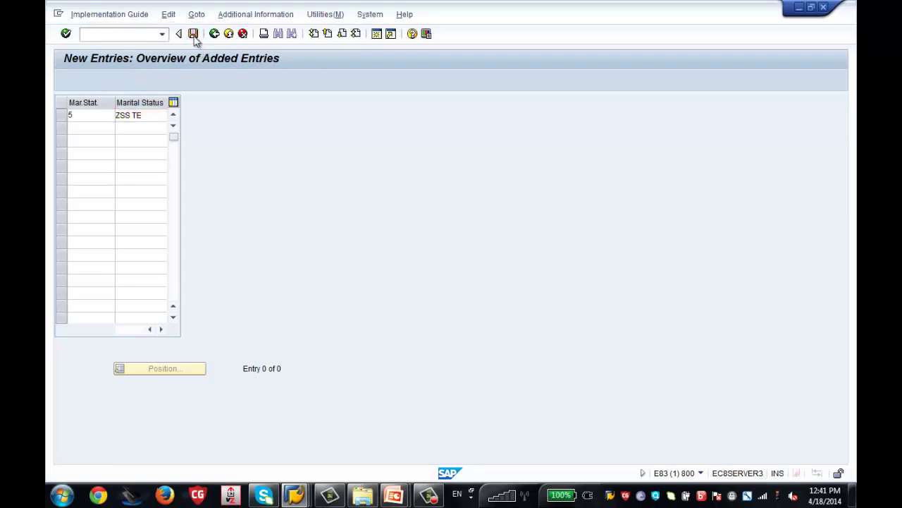
{"action": "key", "text": "Return"}
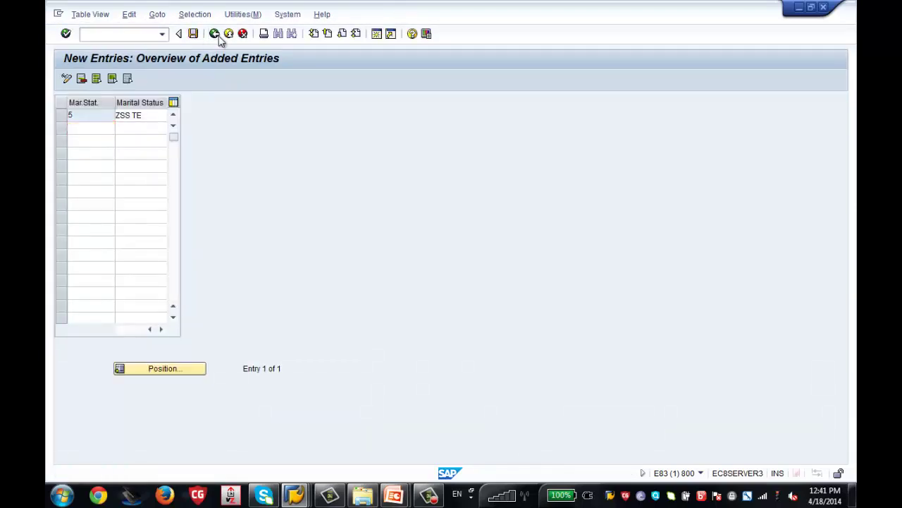
{"action": "left_click", "coordinate": [219, 38]}
{"action": "left_click", "coordinate": [218, 39]}
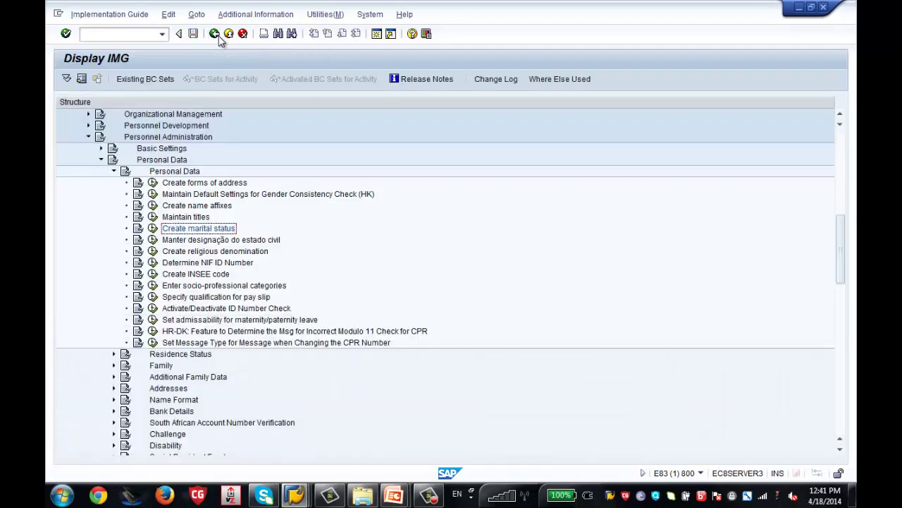
Step: Open PA30 in a new session using the /opa30 command
{"action": "left_click", "coordinate": [108, 32]}
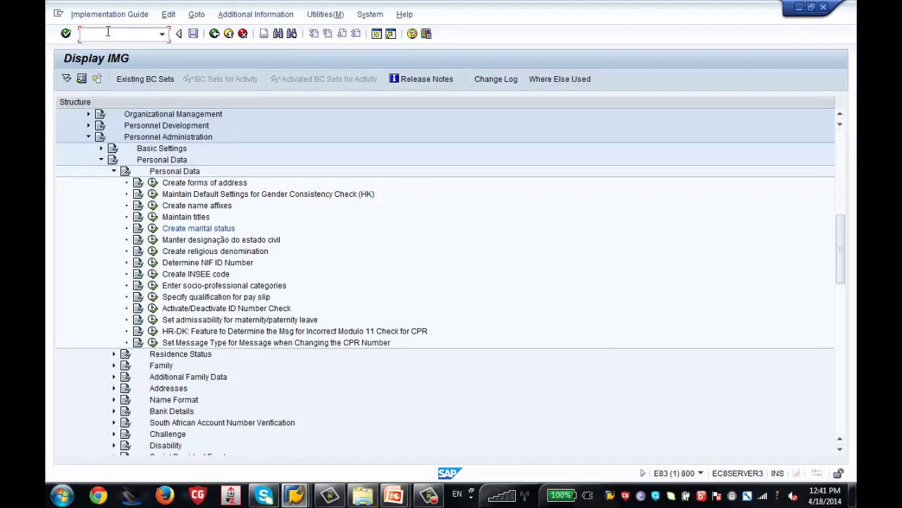
{"action": "type", "text": "/n"}
{"action": "type", "text": "pa30"}
{"action": "left_click", "coordinate": [86, 34]}
{"action": "key", "text": "Delete"}
{"action": "type", "text": "n"}
{"action": "key", "text": "BackSpace"}
{"action": "type", "text": "o"}
{"action": "key", "text": "Return"}
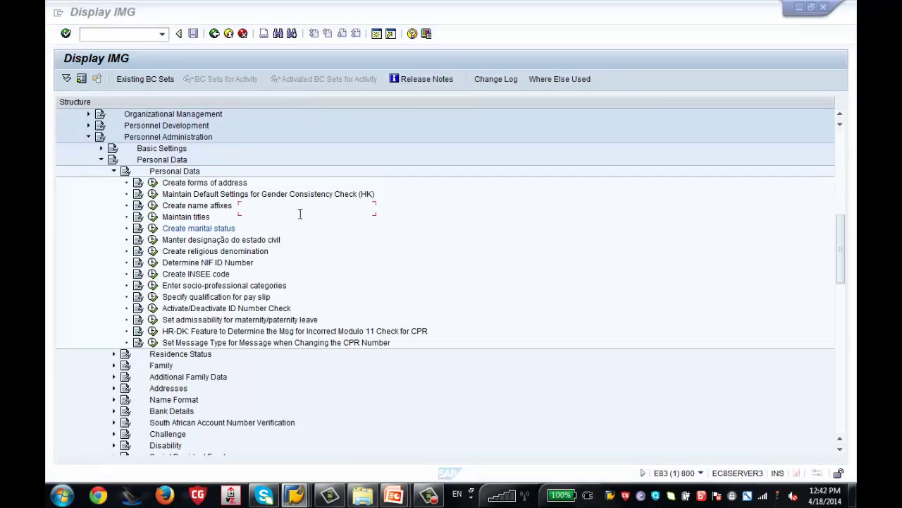
{"action": "mouse_move", "coordinate": [294, 495]}
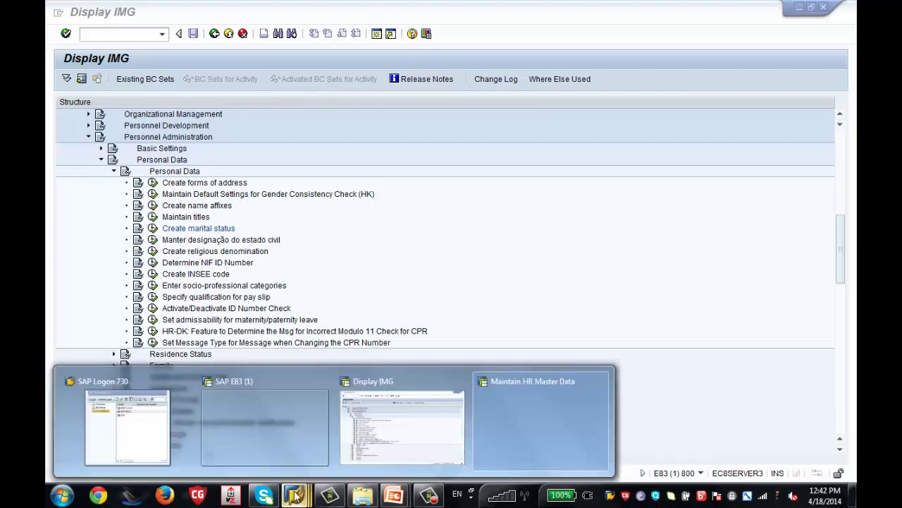
Step: Restart the customizing implementation guide in the IMG window with /nspro
{"action": "left_click", "coordinate": [251, 418]}
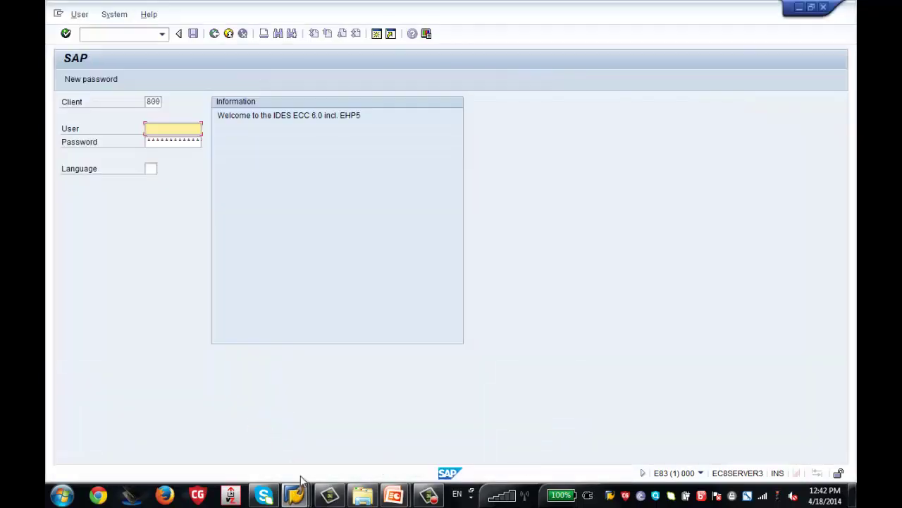
{"action": "mouse_move", "coordinate": [297, 494]}
{"action": "left_click", "coordinate": [373, 427]}
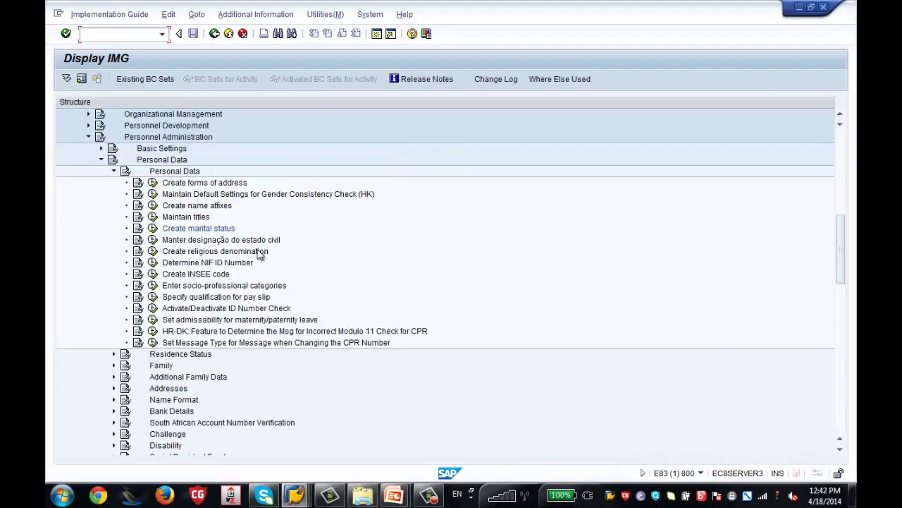
{"action": "left_click", "coordinate": [214, 33]}
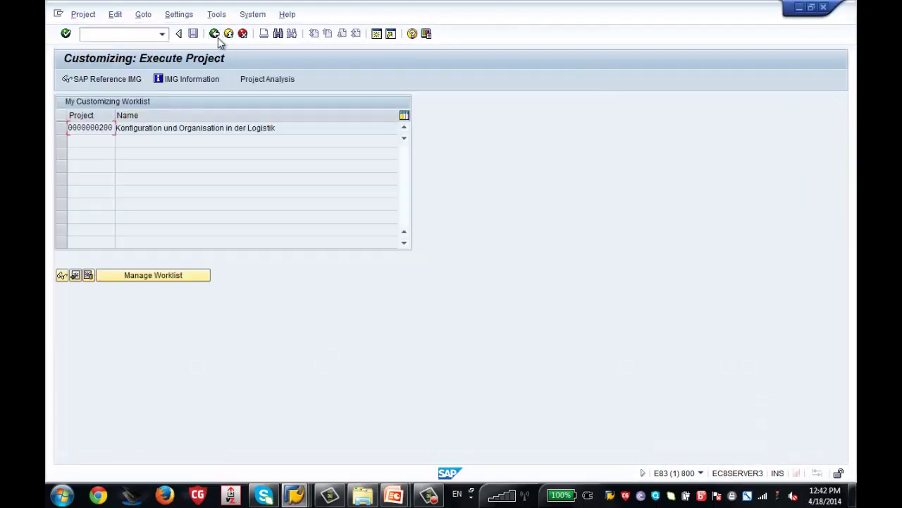
{"action": "left_click", "coordinate": [127, 78]}
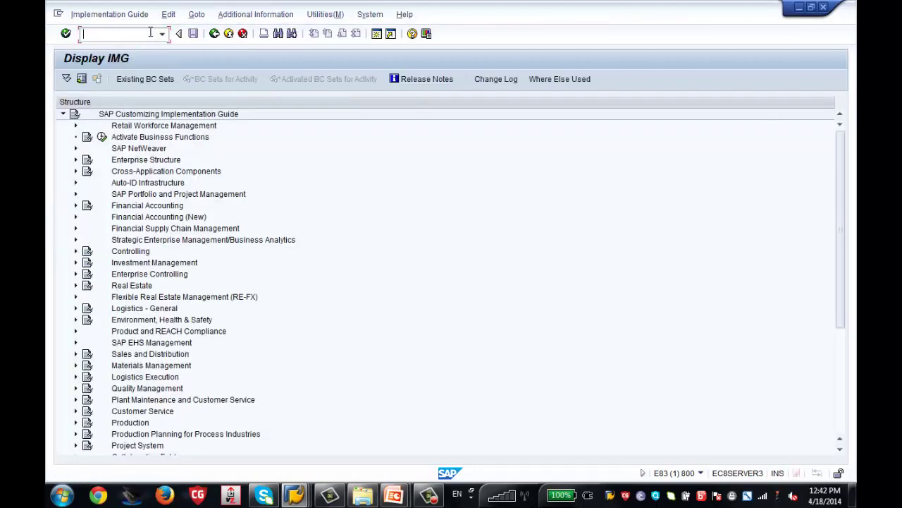
{"action": "type", "text": "/nspro"}
{"action": "key", "text": "Return"}
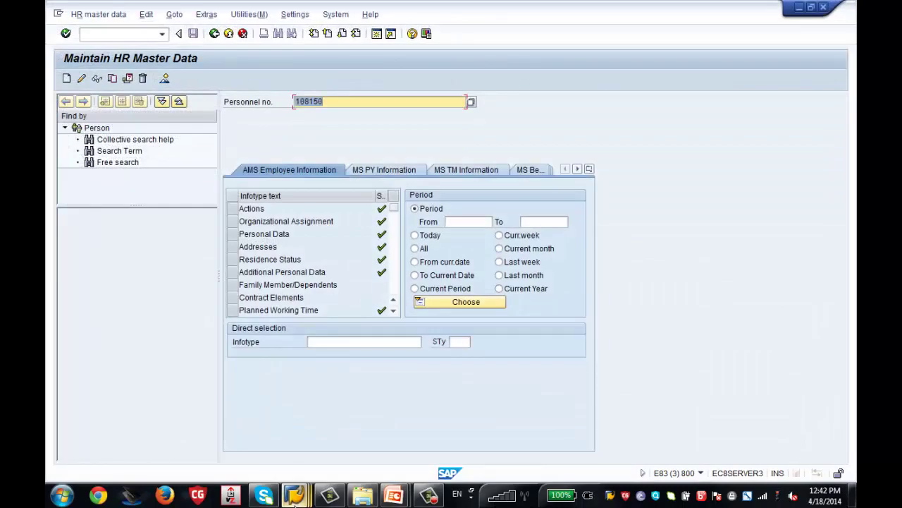
Step: In the HR master data window, try to load the entered employee's record, which is locked by another user
{"action": "mouse_move", "coordinate": [295, 495]}
{"action": "left_click", "coordinate": [370, 450]}
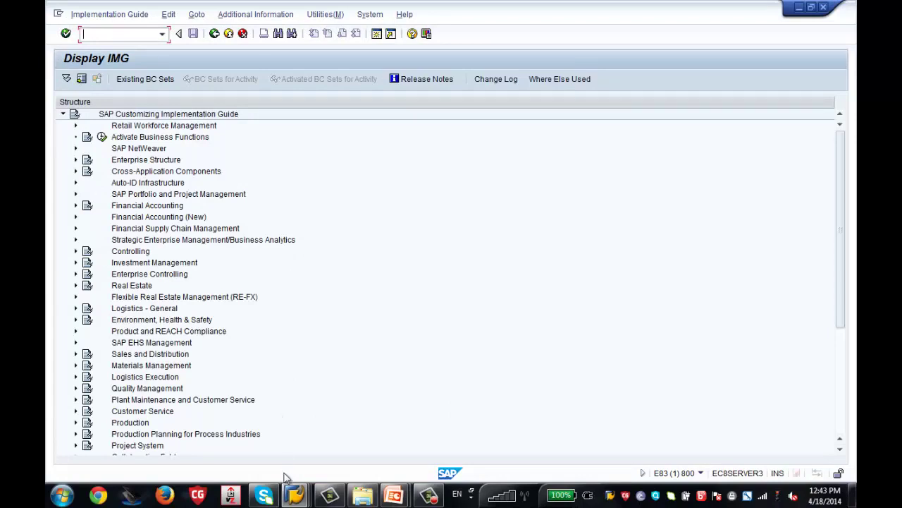
{"action": "mouse_move", "coordinate": [295, 495]}
{"action": "left_click", "coordinate": [646, 429]}
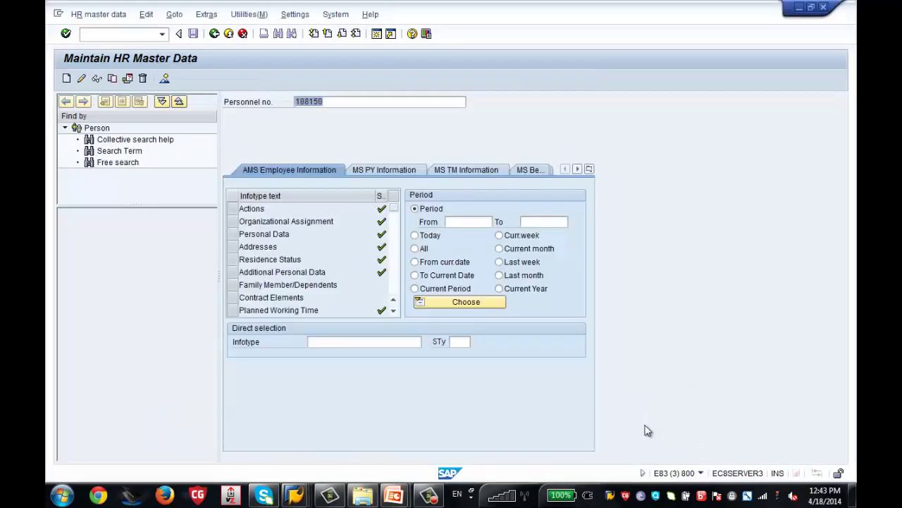
{"action": "key", "text": "Return"}
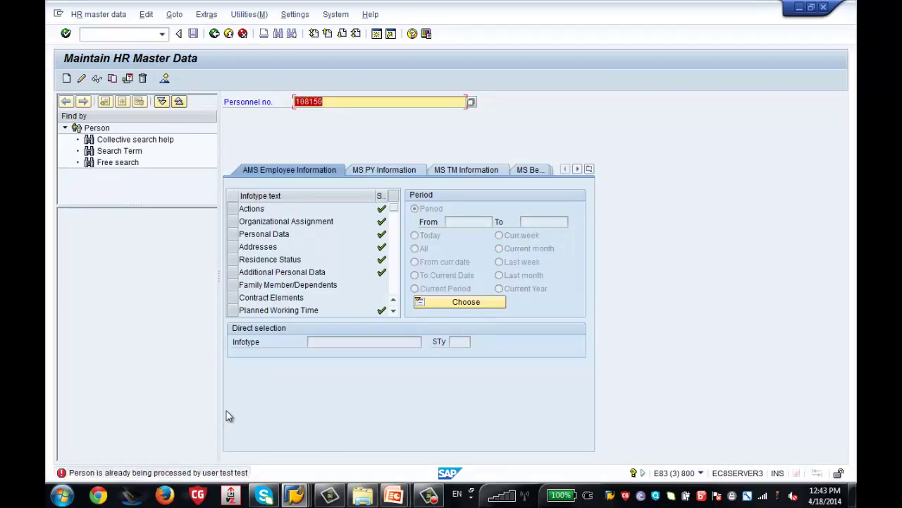
Step: Pick an earlier personnel number from the history and load that employee's record
{"action": "mouse_move", "coordinate": [300, 496]}
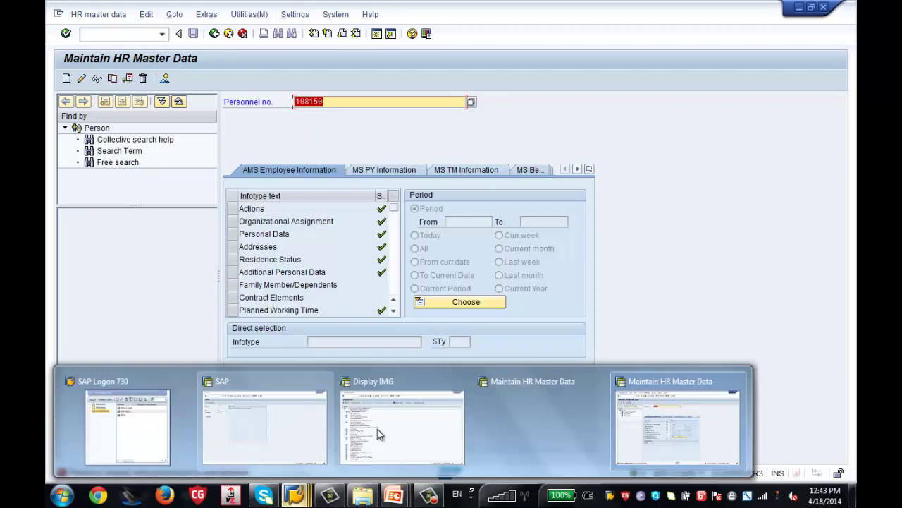
{"action": "left_click", "coordinate": [510, 419]}
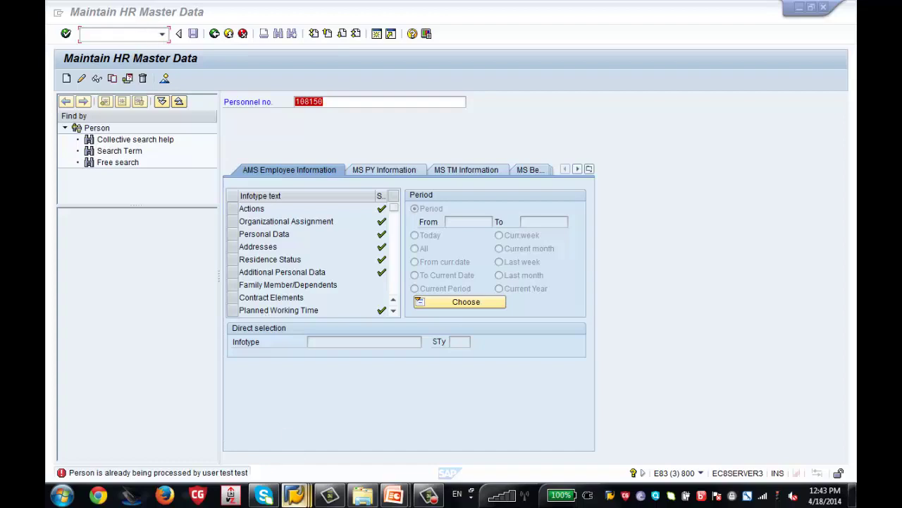
{"action": "mouse_move", "coordinate": [294, 495]}
{"action": "left_click", "coordinate": [643, 435]}
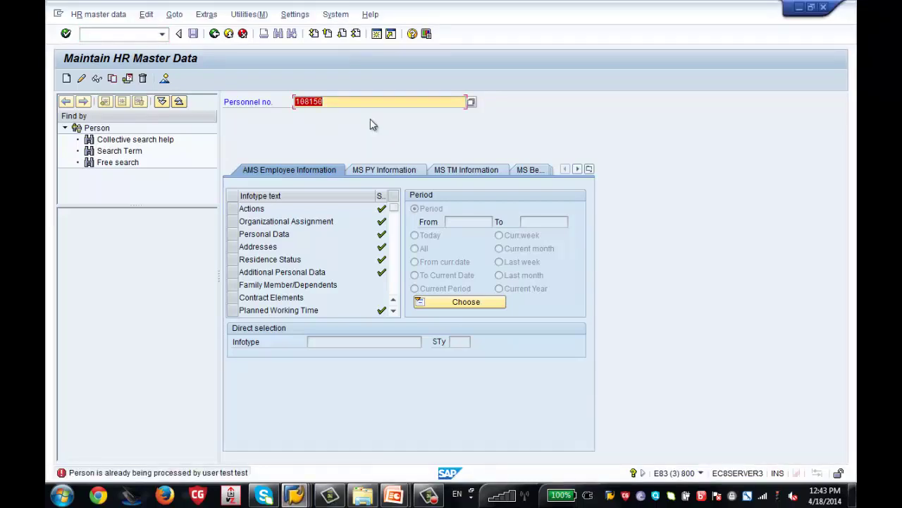
{"action": "key", "text": "BackSpace"}
{"action": "key", "text": "Down"}
{"action": "key", "text": "Return"}
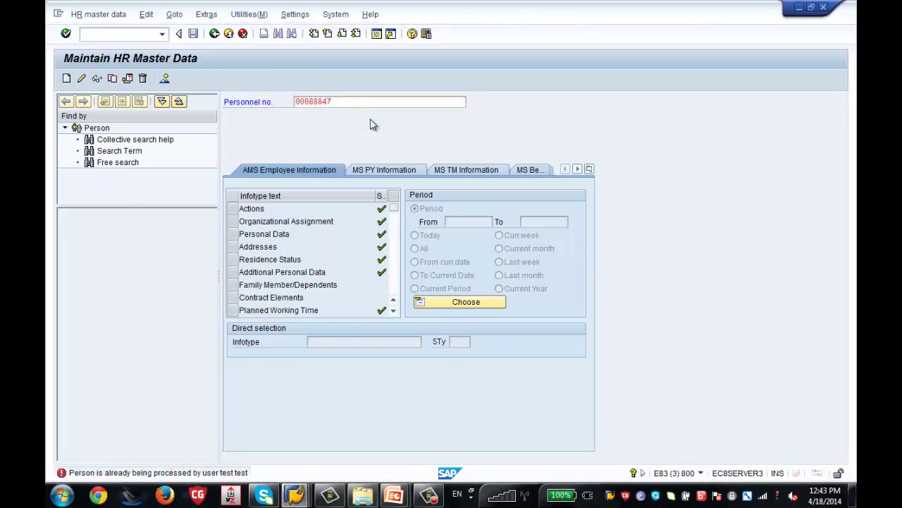
{"action": "key", "text": "Return"}
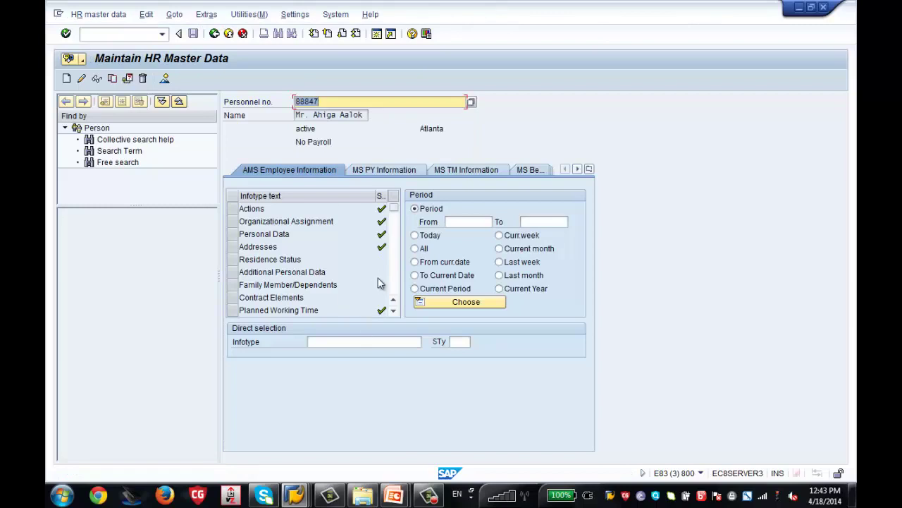
Step: Edit the employee's Personal Data, confirm ZSS TE in the marital-status list, then return to Display IMG
{"action": "left_click", "coordinate": [233, 234]}
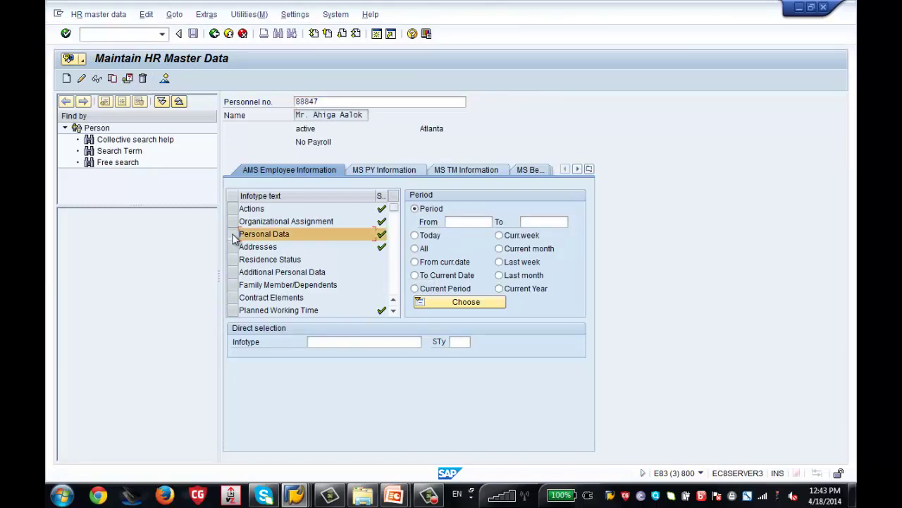
{"action": "left_click", "coordinate": [82, 79]}
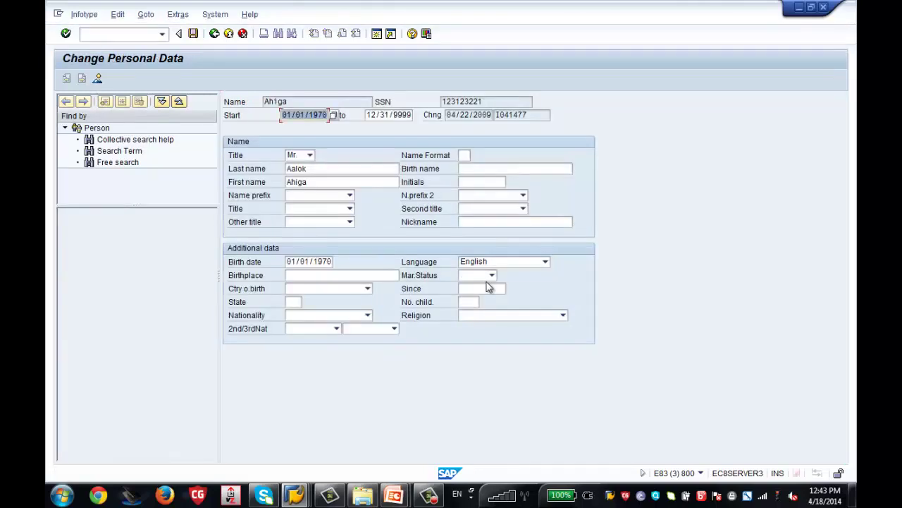
{"action": "left_click", "coordinate": [493, 276]}
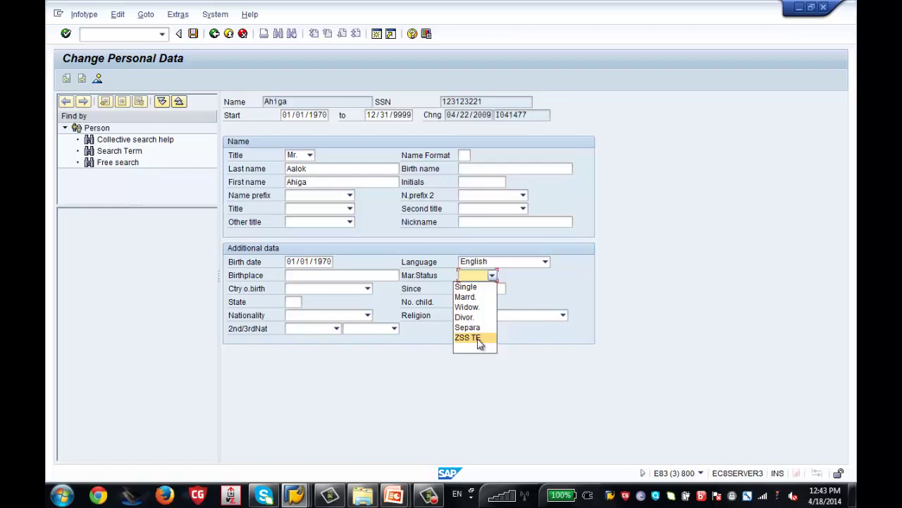
{"action": "mouse_move", "coordinate": [308, 496]}
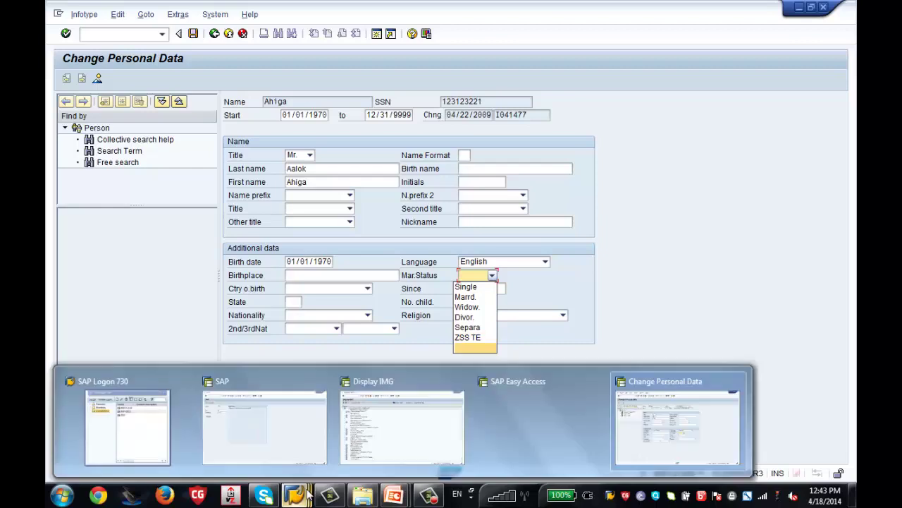
{"action": "left_click", "coordinate": [365, 462]}
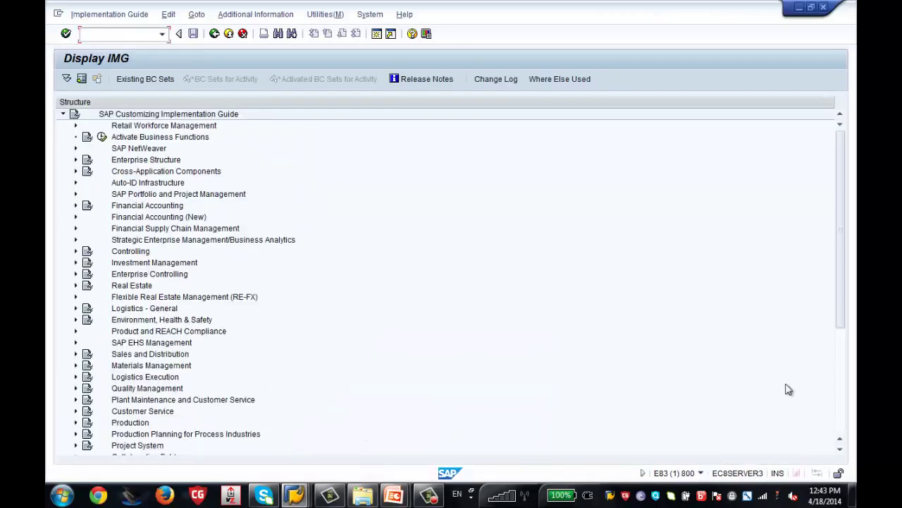
Step: Expand Personnel Management > Personnel Administration > Personal Data > Addresses and run Create address types
{"action": "left_click", "coordinate": [842, 392]}
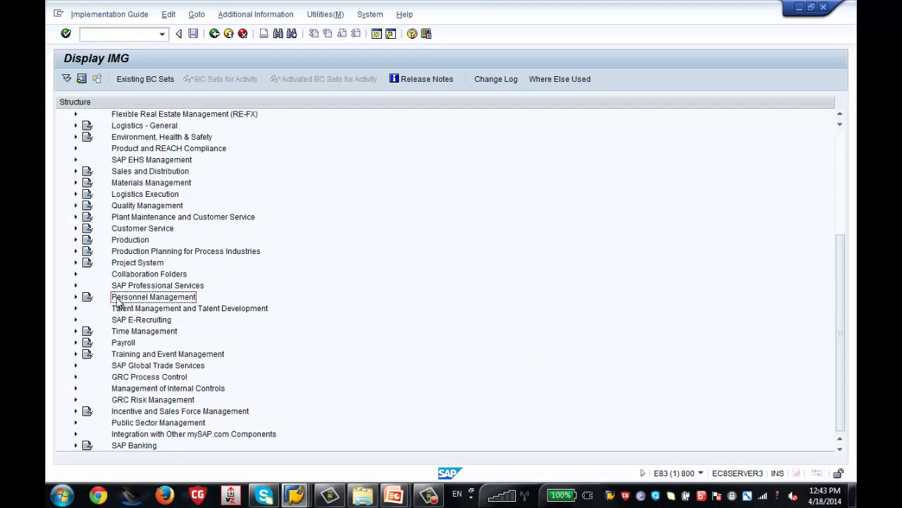
{"action": "left_click", "coordinate": [77, 299]}
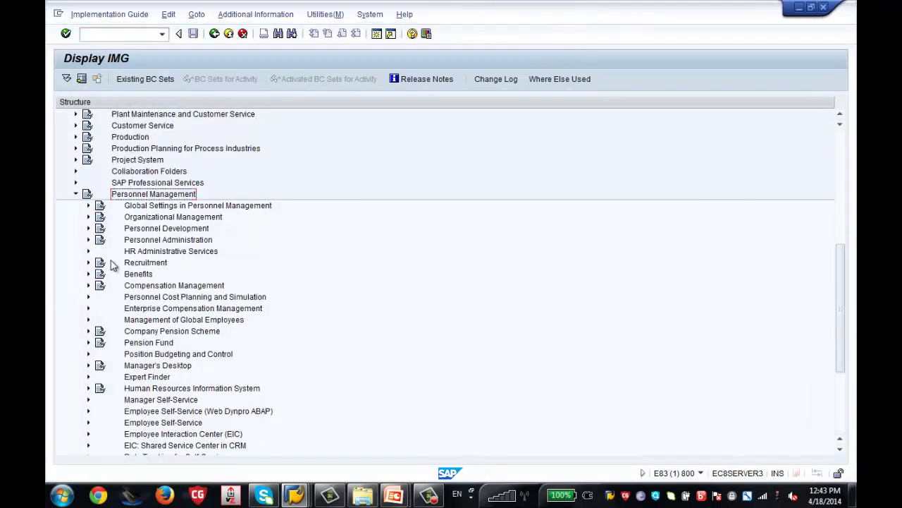
{"action": "left_click", "coordinate": [144, 244]}
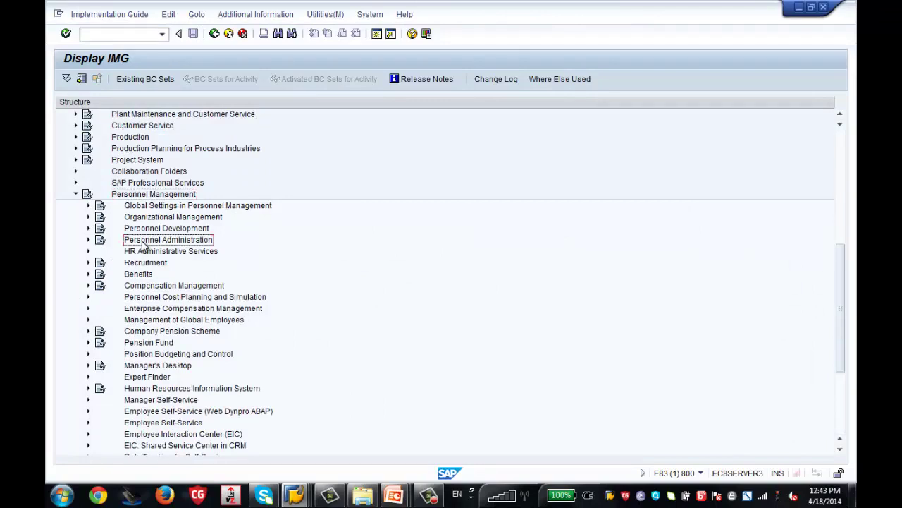
{"action": "left_click", "coordinate": [90, 242]}
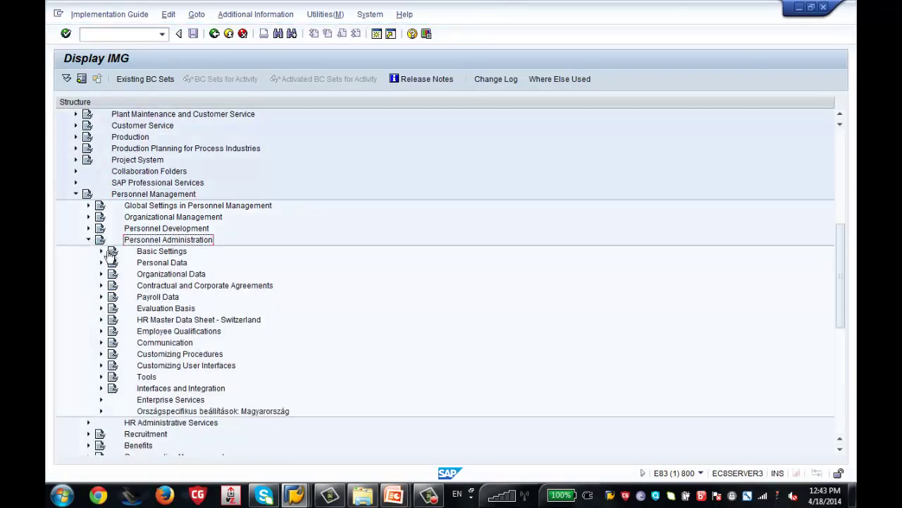
{"action": "left_click", "coordinate": [139, 264]}
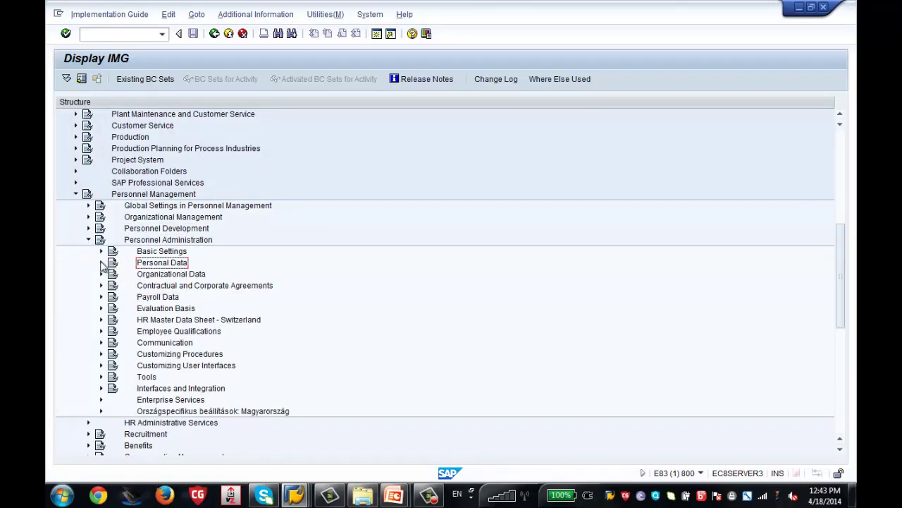
{"action": "left_click", "coordinate": [102, 262]}
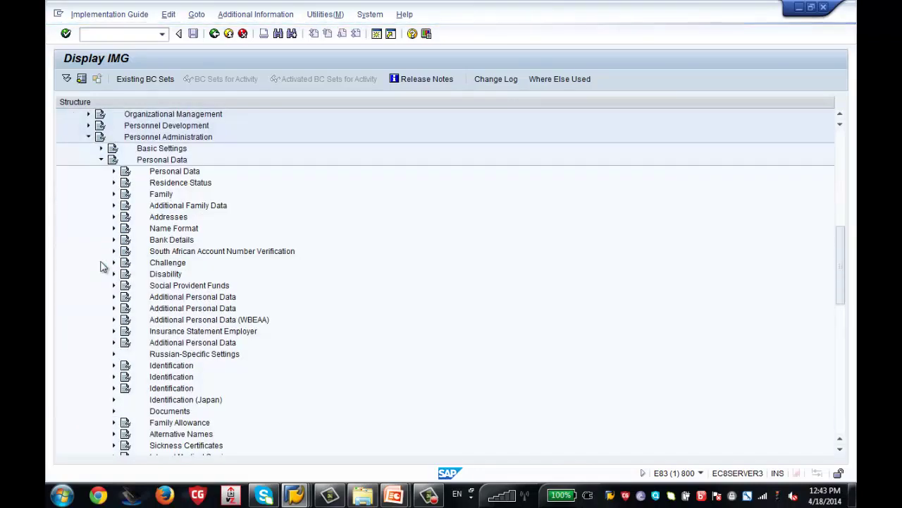
{"action": "left_click", "coordinate": [167, 217]}
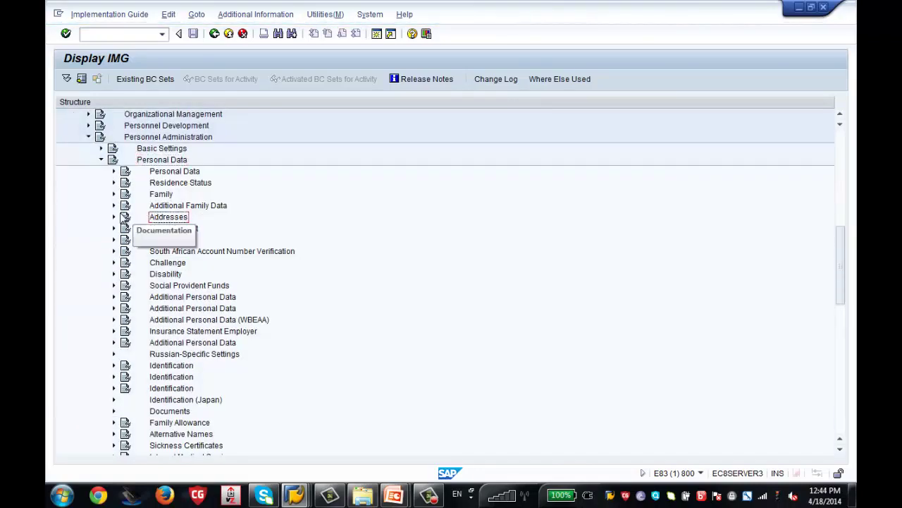
{"action": "left_click", "coordinate": [113, 217]}
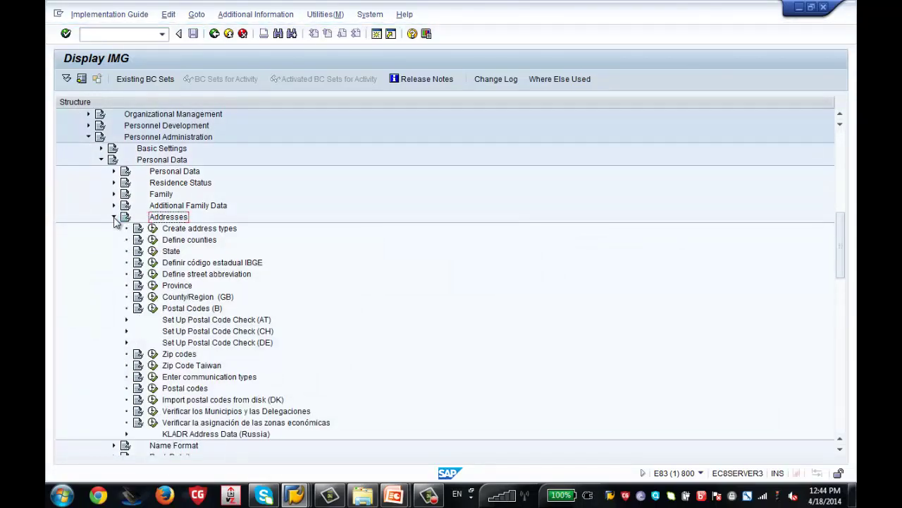
{"action": "left_click", "coordinate": [152, 230]}
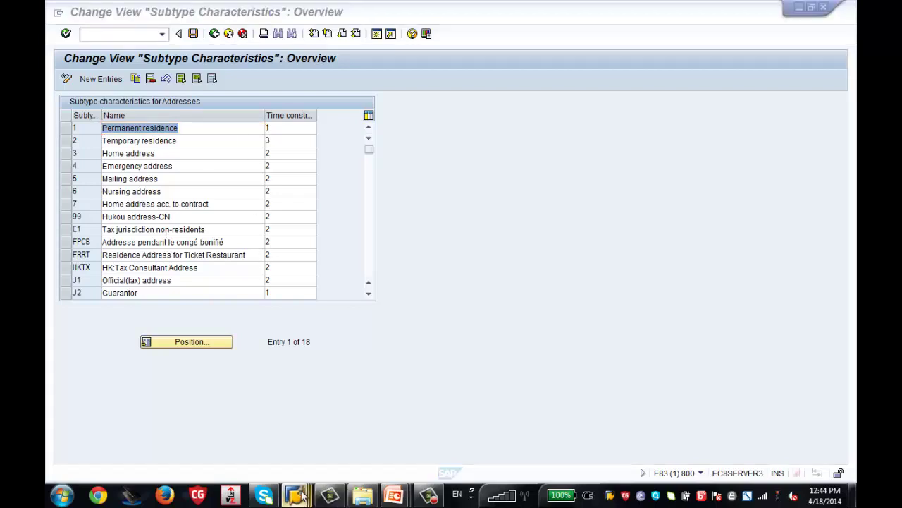
Step: In the employee's master data, set the direct-selection infotype to 0006 (Addresses)
{"action": "mouse_move", "coordinate": [295, 495]}
{"action": "left_click", "coordinate": [660, 433]}
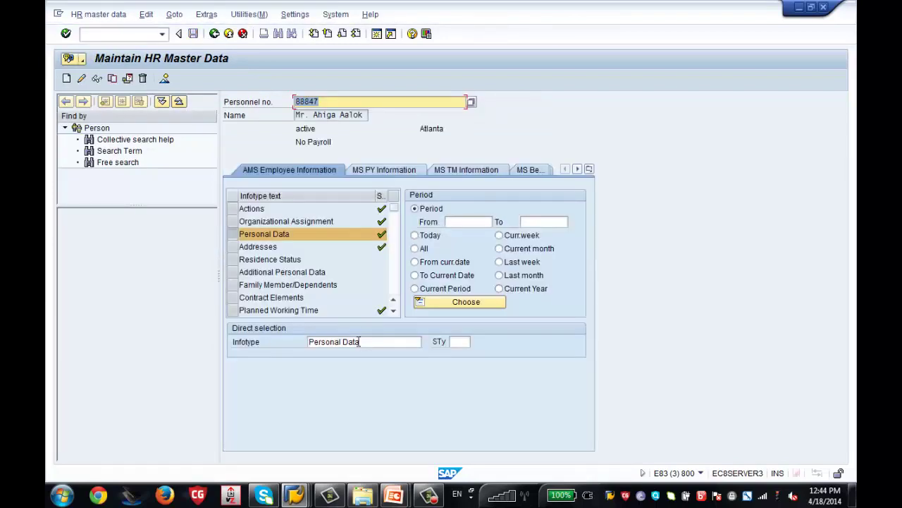
{"action": "left_click", "coordinate": [369, 343]}
{"action": "type", "text": "0006"}
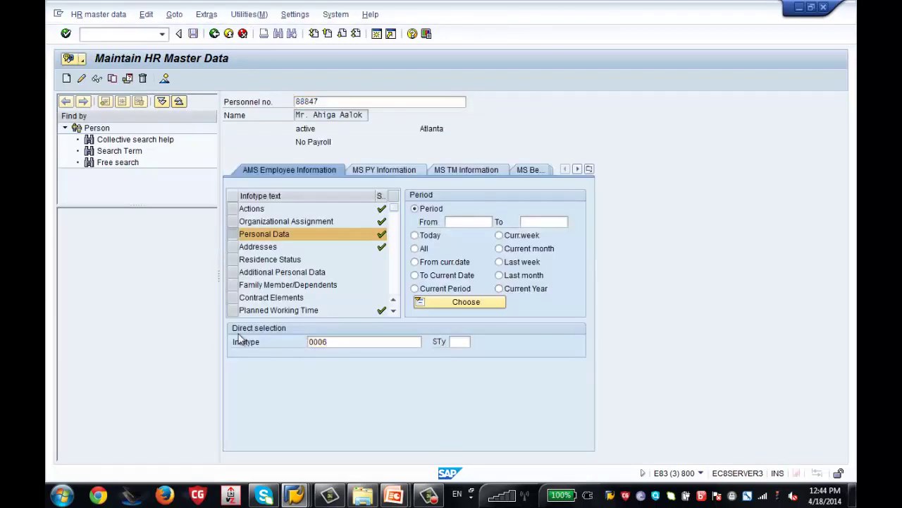
{"action": "key", "text": "Return"}
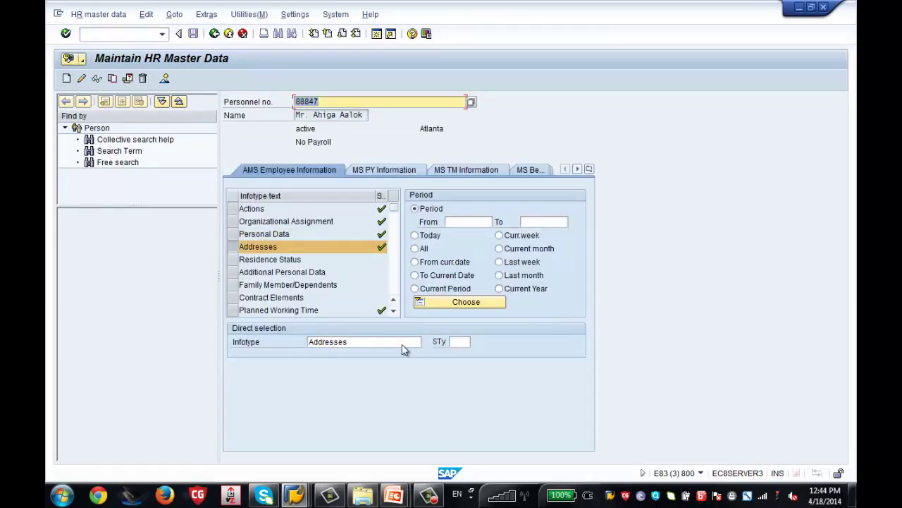
Step: Show the list of 18 address subtypes for the STy field and move it beside the screen
{"action": "left_click", "coordinate": [460, 341]}
{"action": "left_click", "coordinate": [475, 342]}
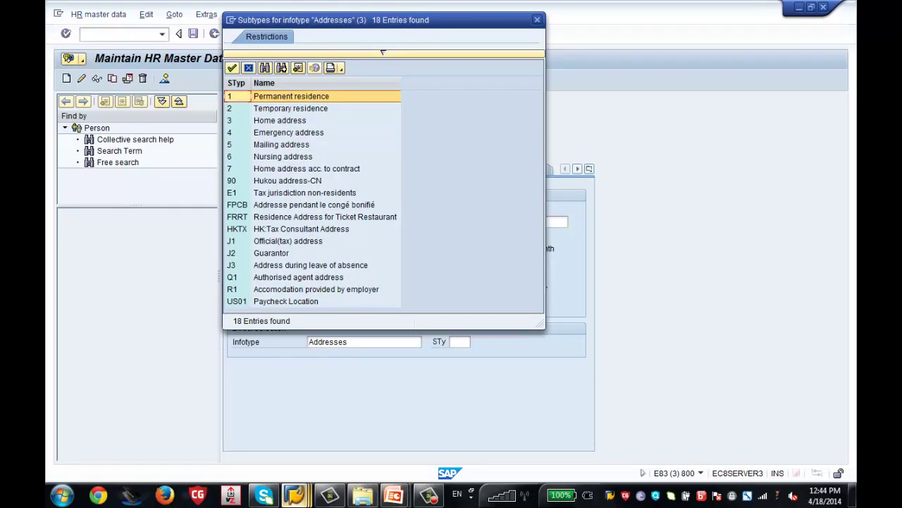
{"action": "mouse_move", "coordinate": [293, 496]}
{"action": "left_click", "coordinate": [358, 459]}
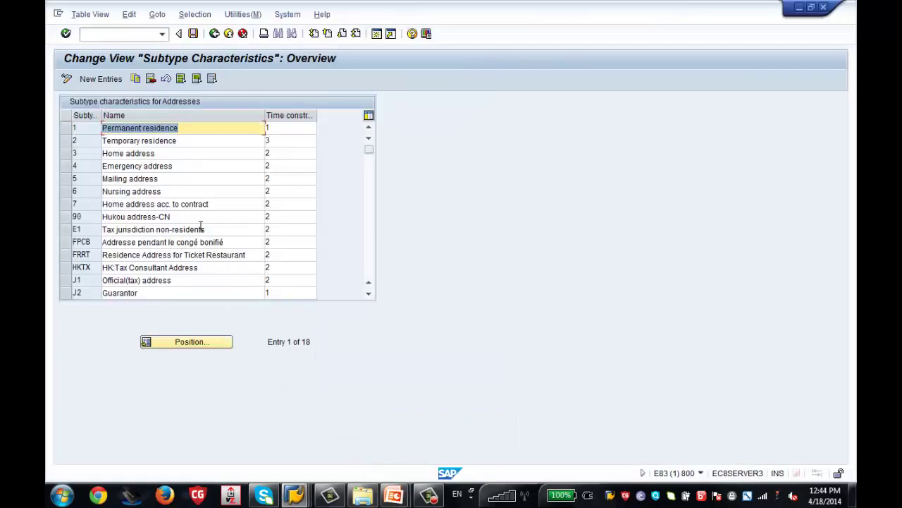
{"action": "mouse_move", "coordinate": [293, 496]}
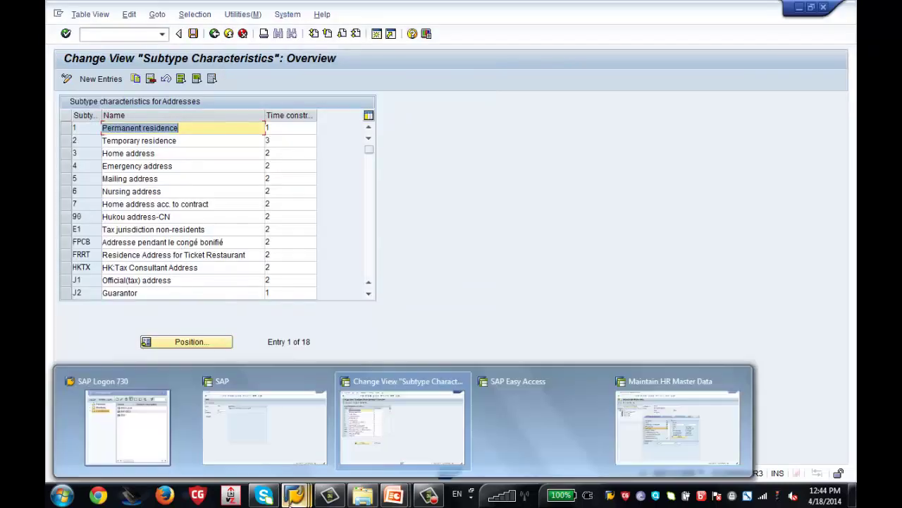
{"action": "left_click", "coordinate": [641, 425]}
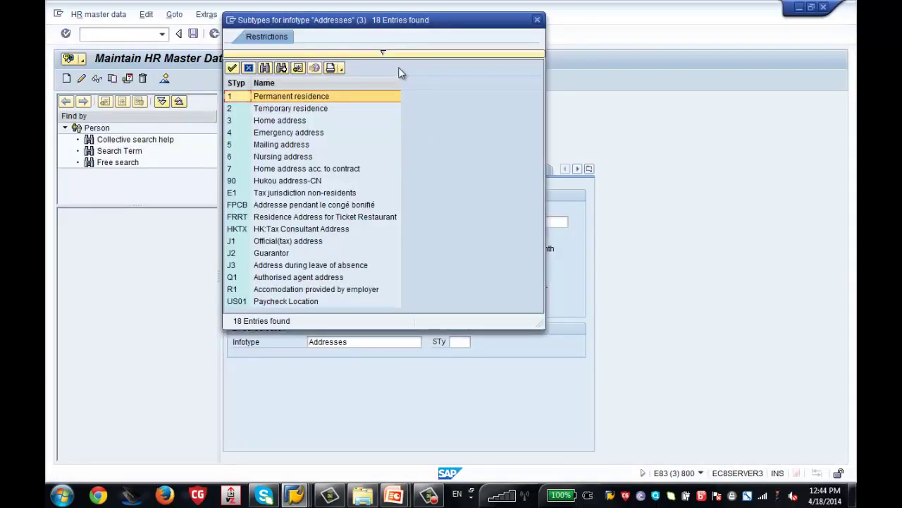
{"action": "left_click_drag", "start_coordinate": [430, 22], "coordinate": [579, 51]}
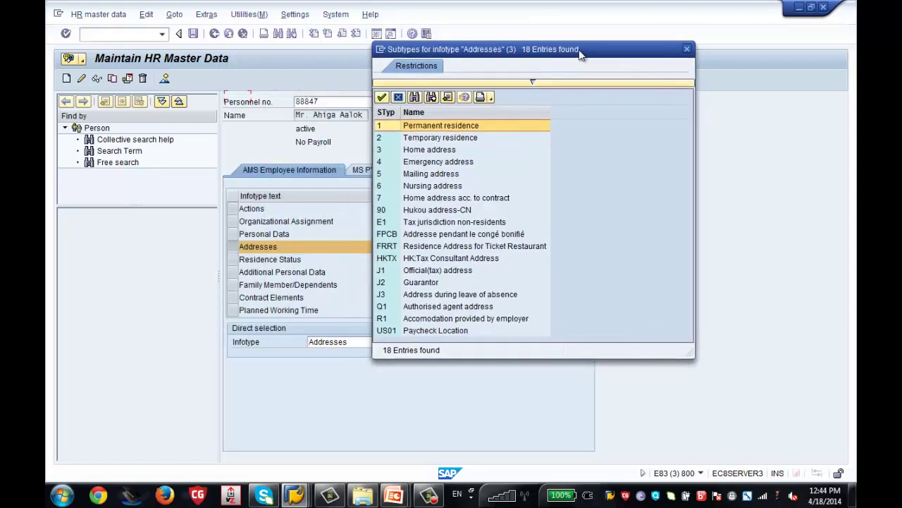